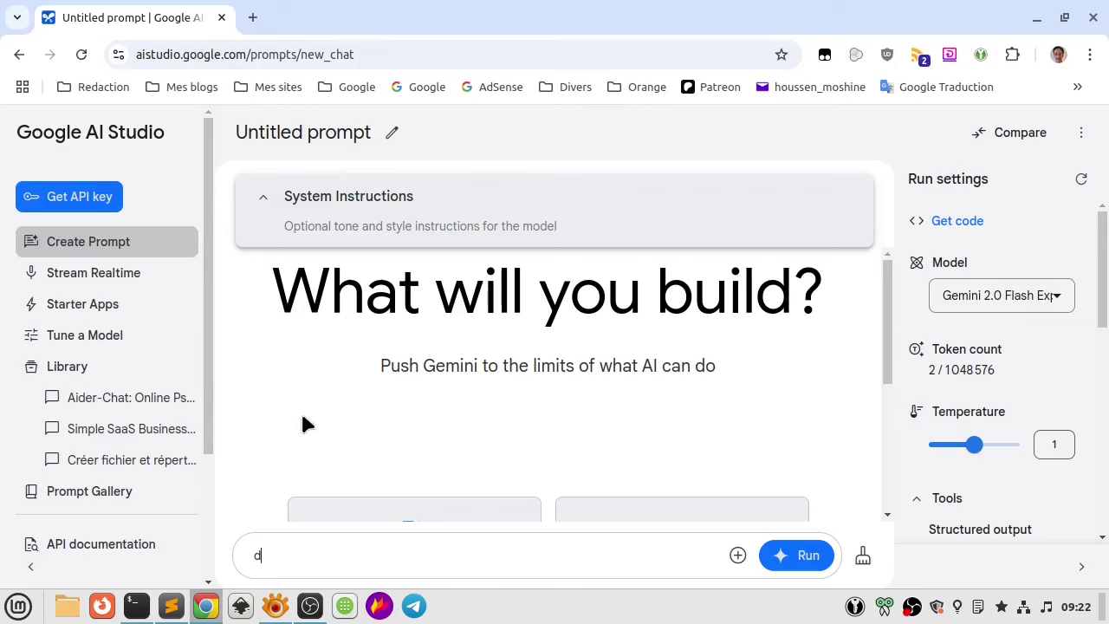
Review the Gemini models offered for the prompt, including the pricing details of Gemini 2.0 Flash Experimental
left_click(1047, 308)
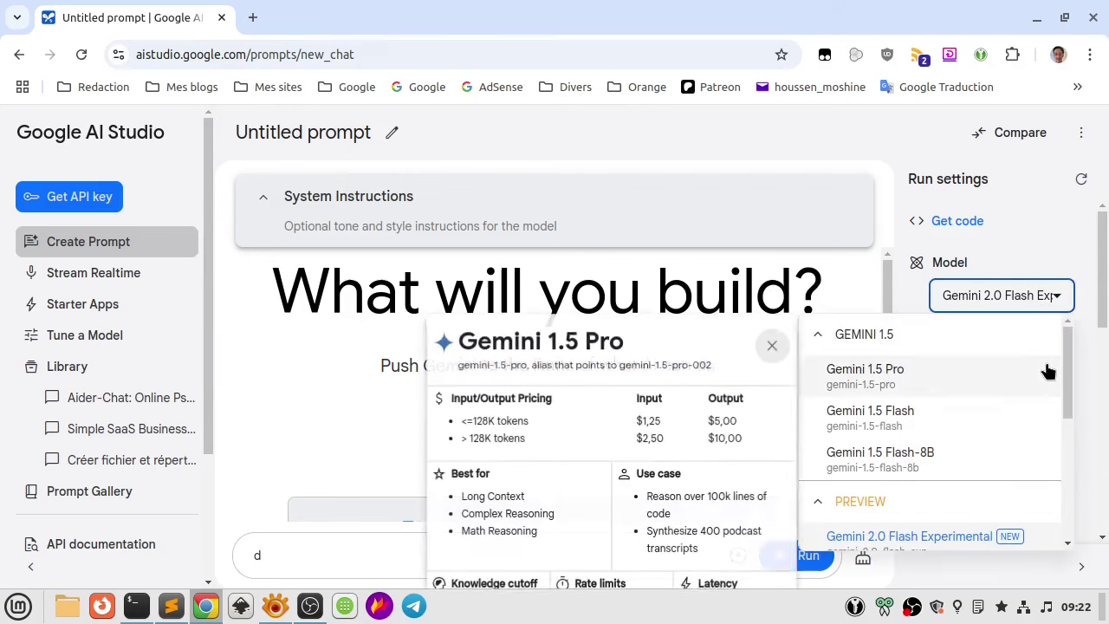
scroll(1044, 381, "down", 3)
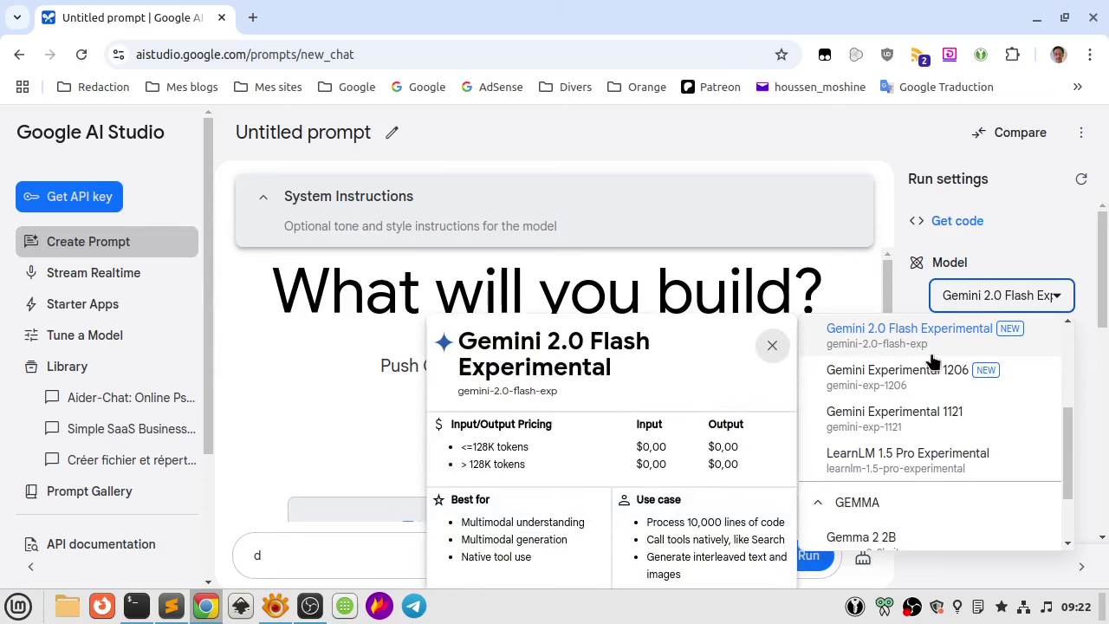
left_click(333, 555)
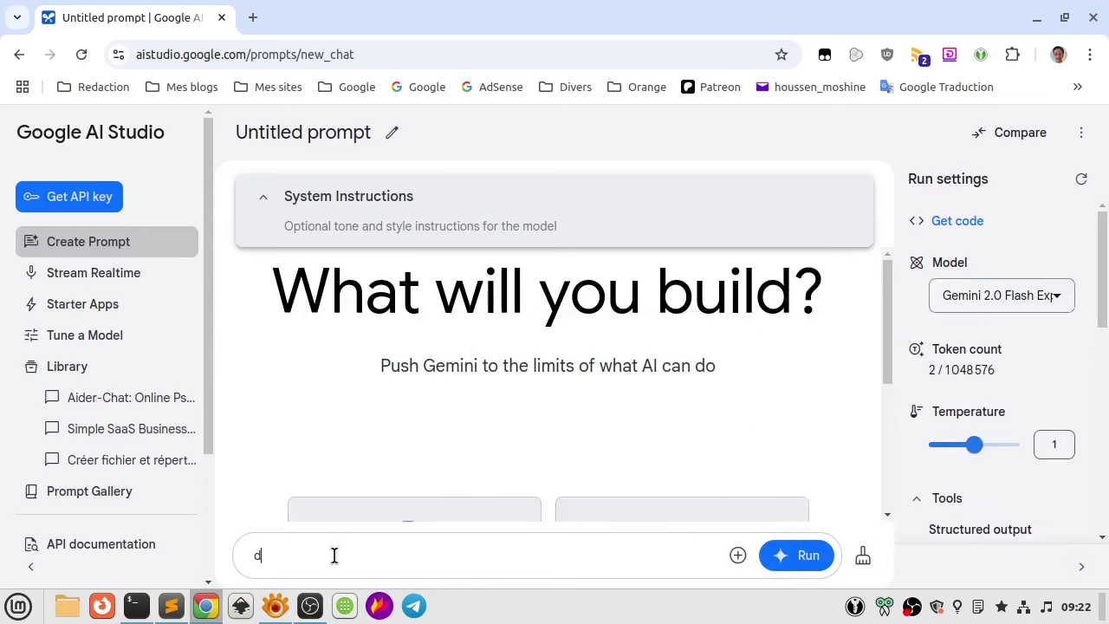
Replace the stray letter in the prompt with "Bonjour, comment allez vous" and run it
key("BackSpace")
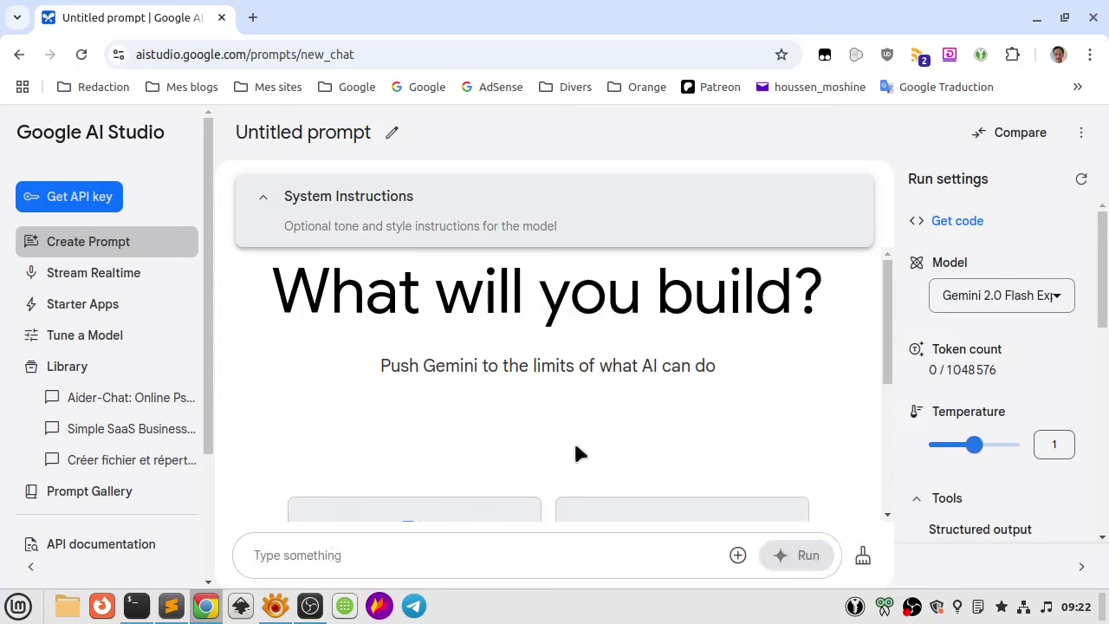
scroll(537, 520, "down", 3)
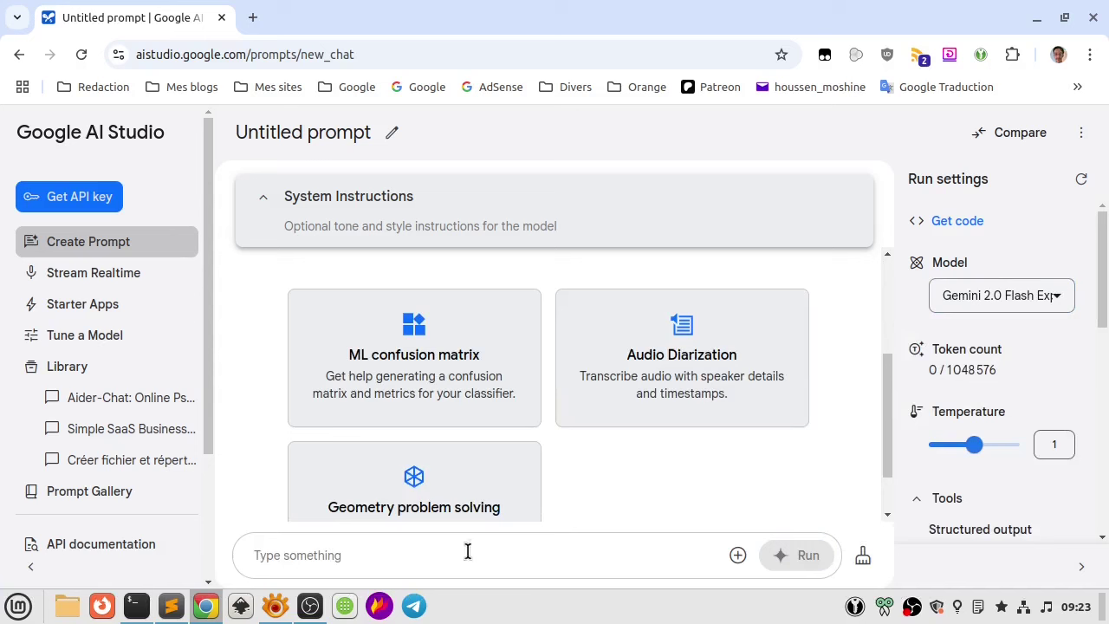
type("Bonjour")
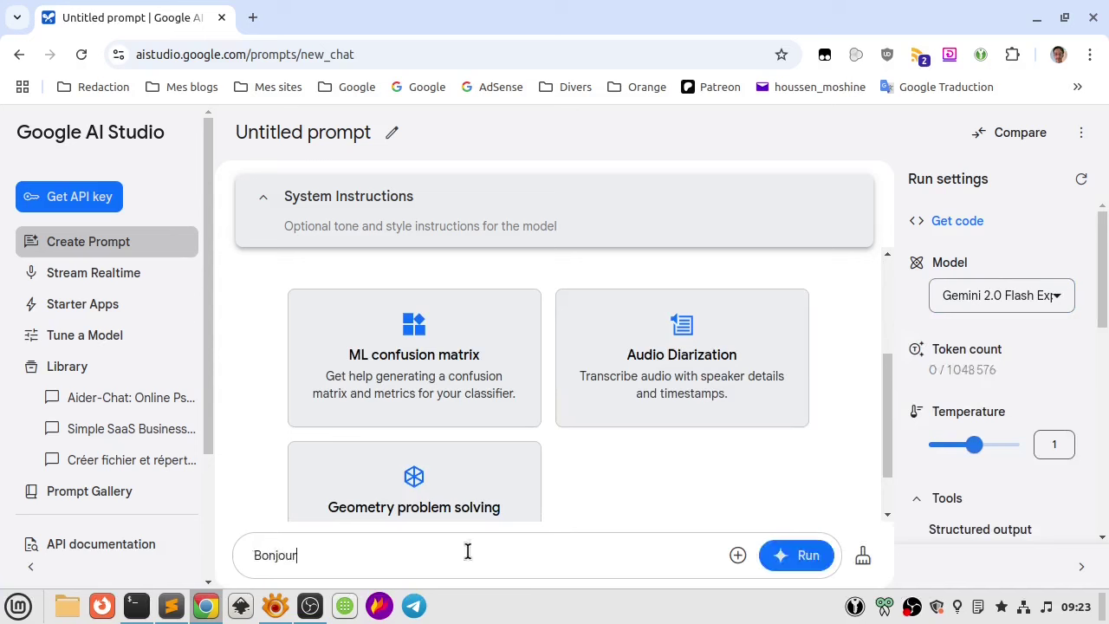
type(", comment allez vous")
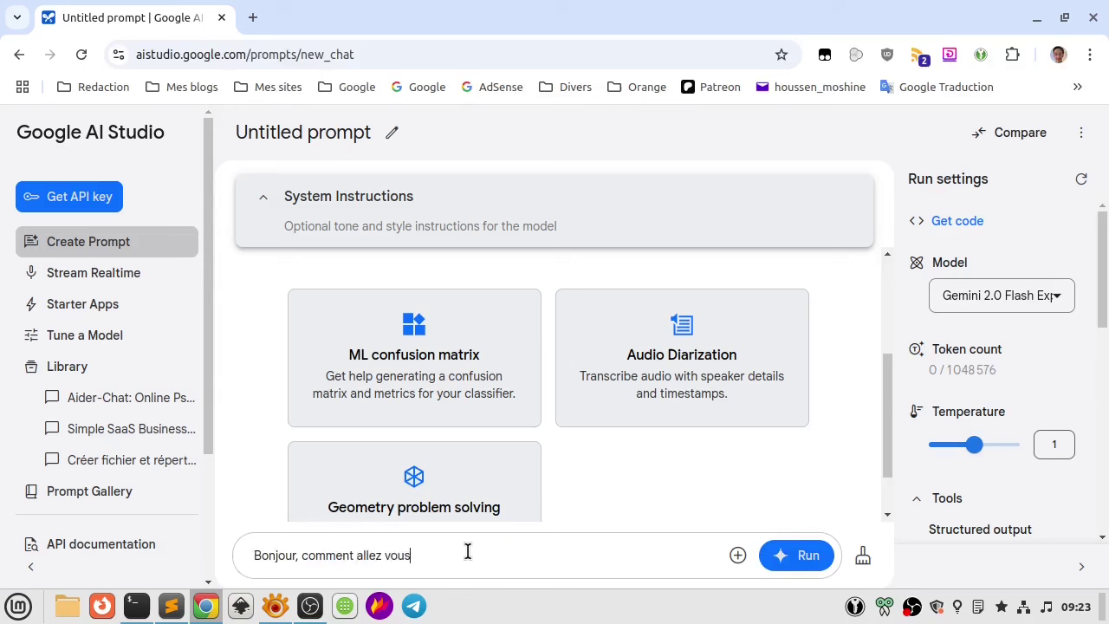
key("Return")
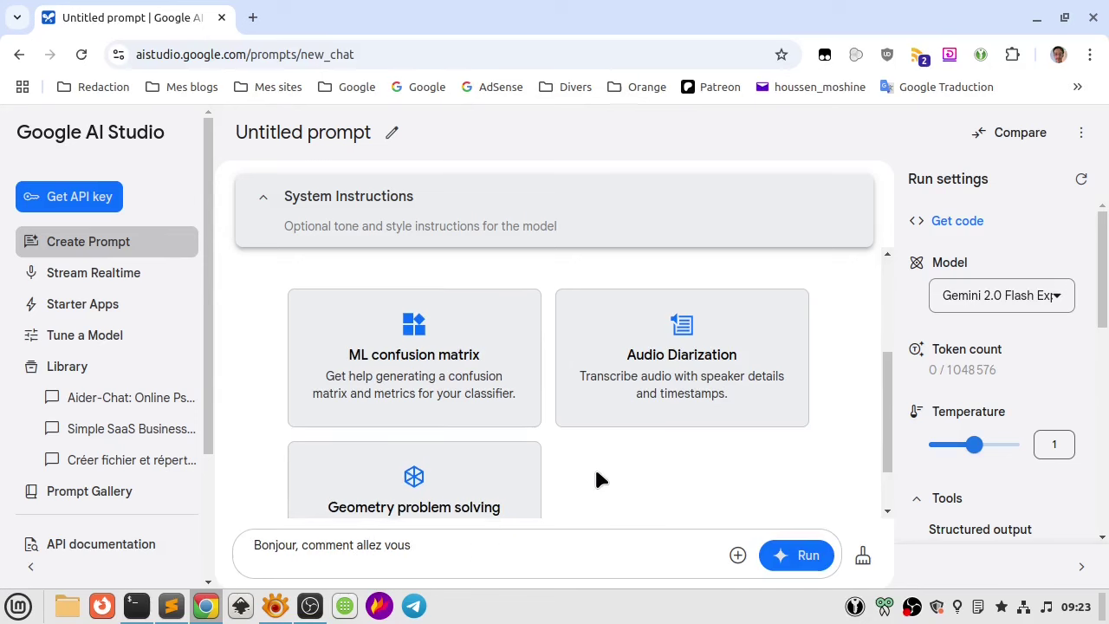
scroll(594, 465, "down", 1)
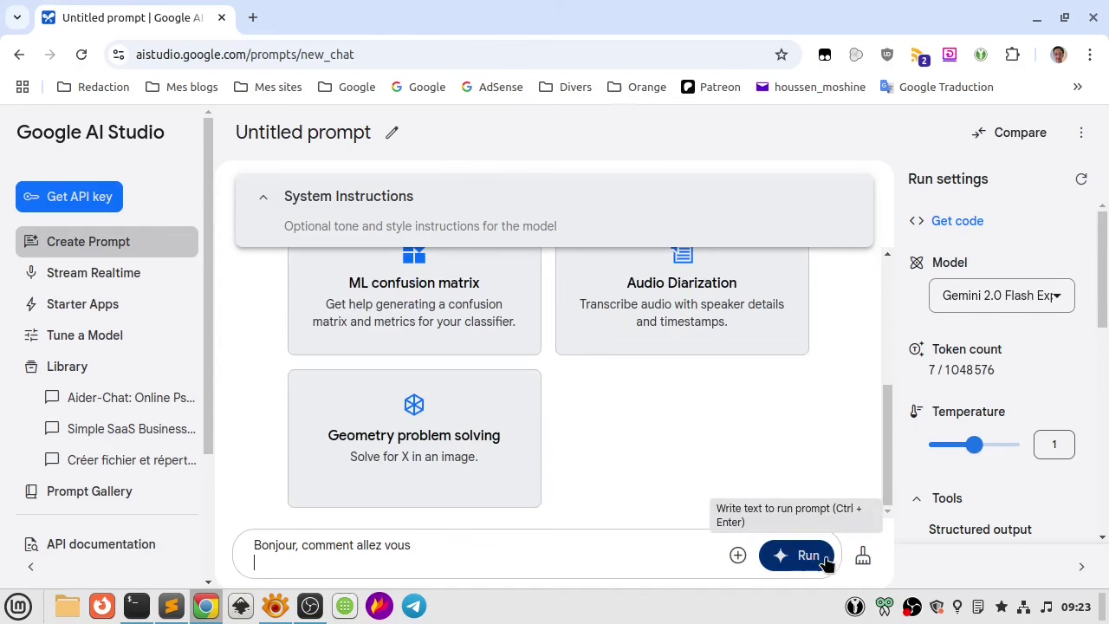
left_click(797, 546)
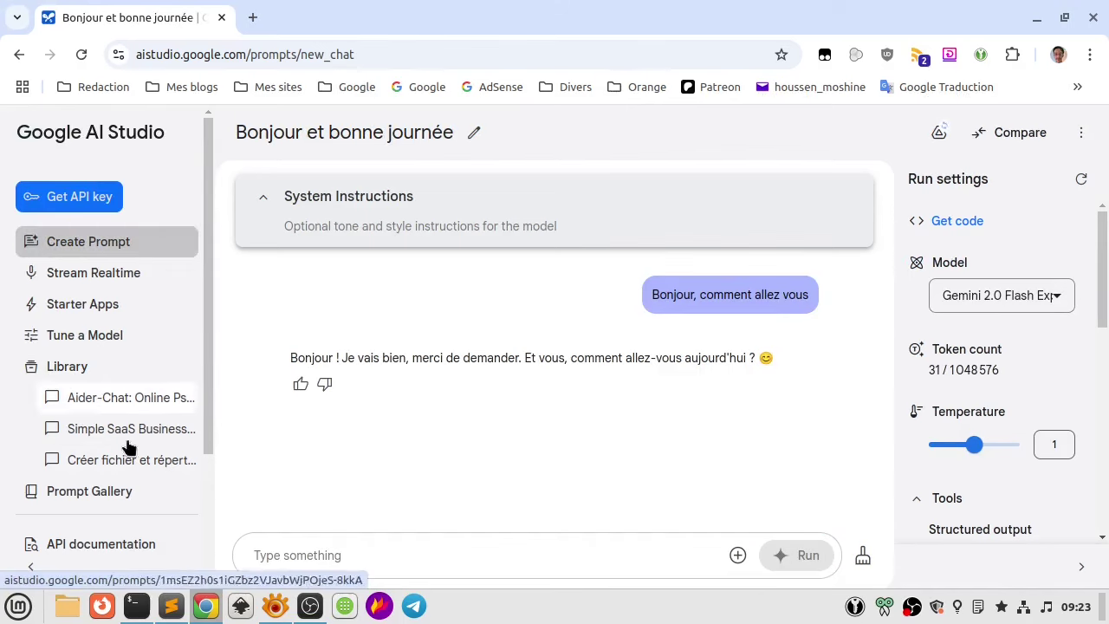
Open Stream Realtime and look over its options for talking, showing the webcam and sharing the screen
left_click(104, 285)
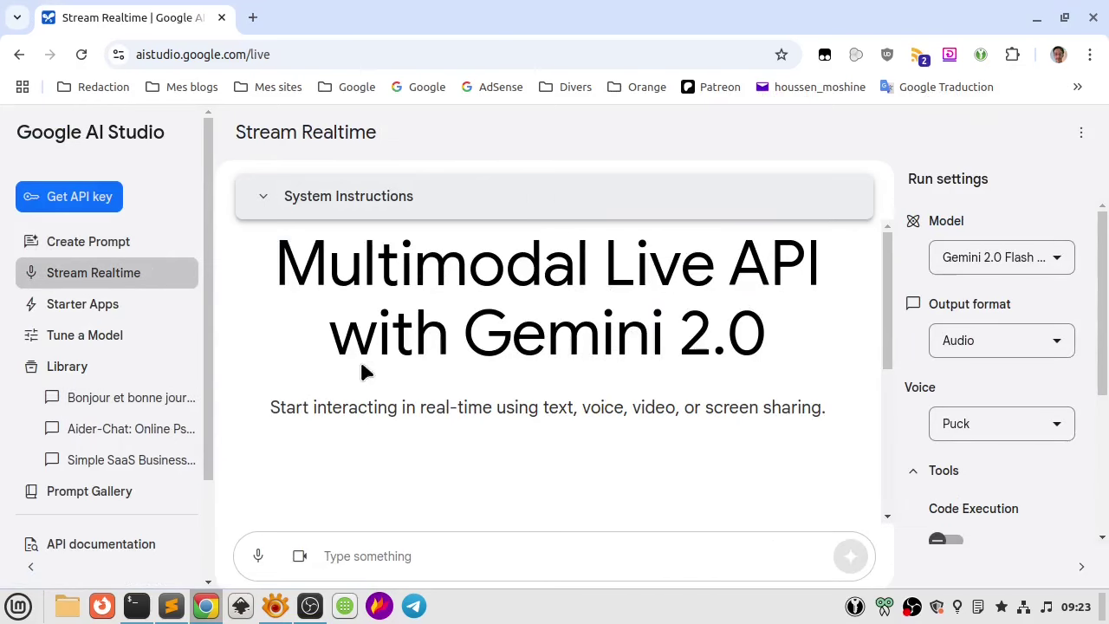
scroll(420, 396, "down", 3)
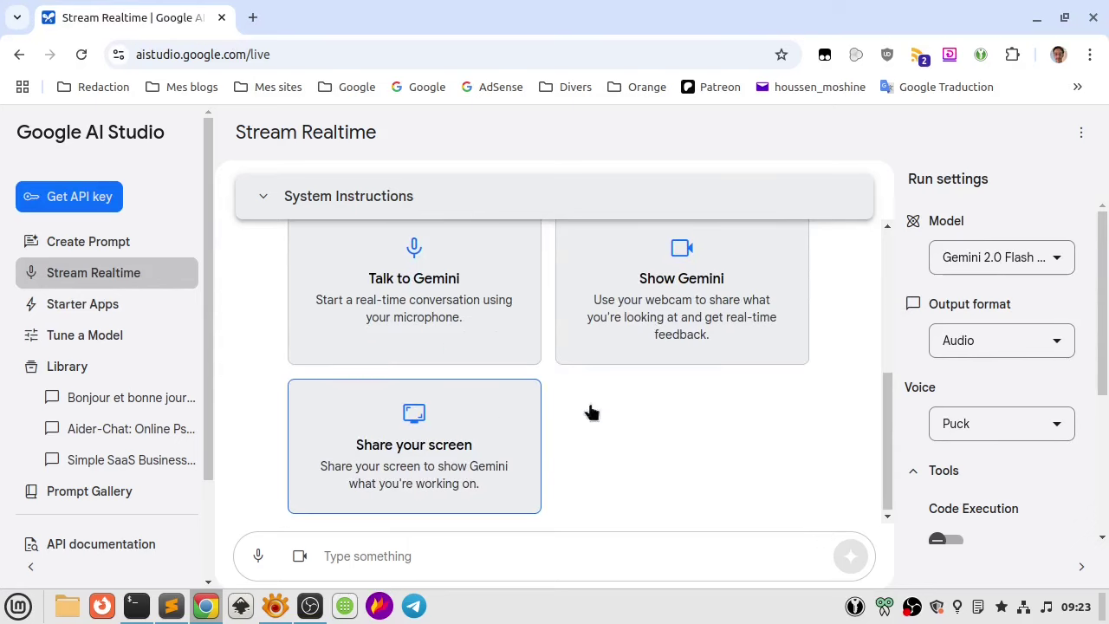
scroll(746, 448, "up", 1)
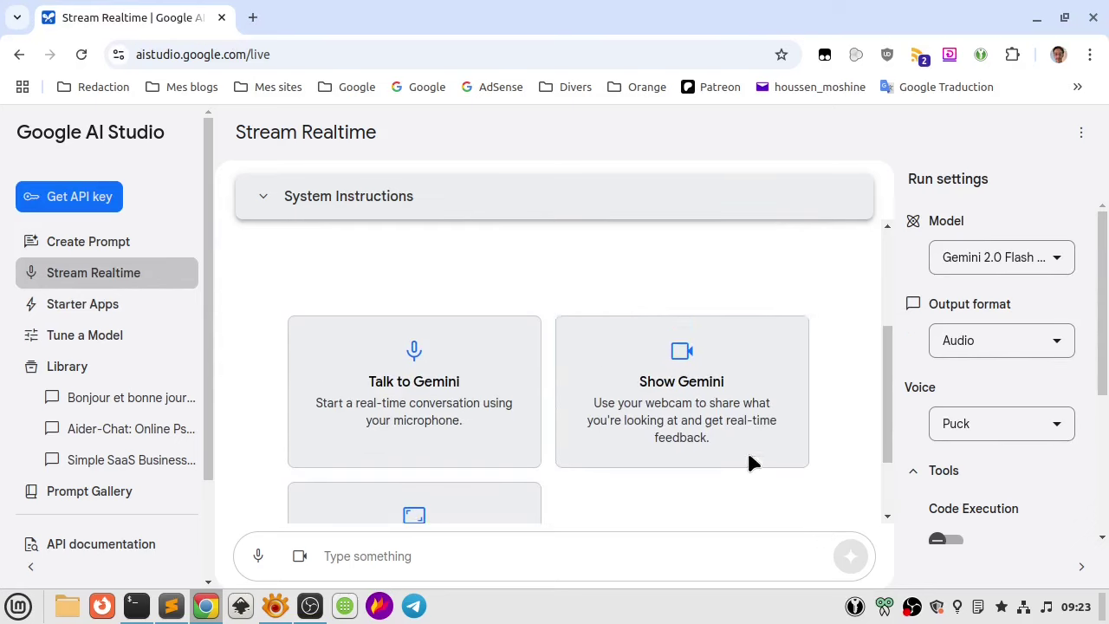
scroll(684, 508, "down", 1)
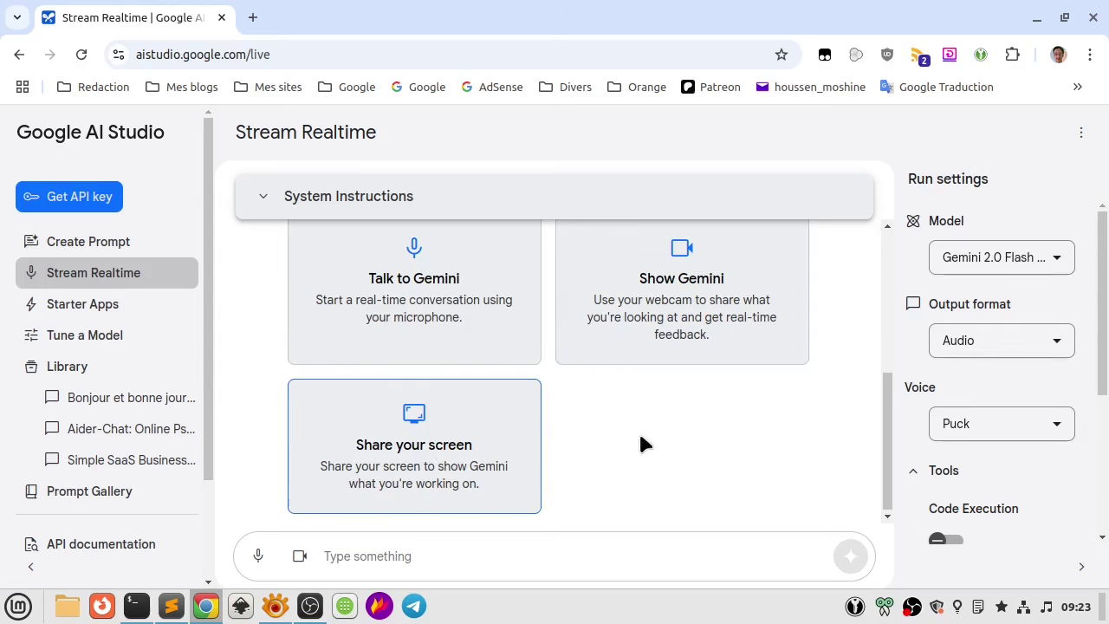
key("alt+Tab")
key("alt+Tab")
key("alt+Tab")
key("alt+Tab")
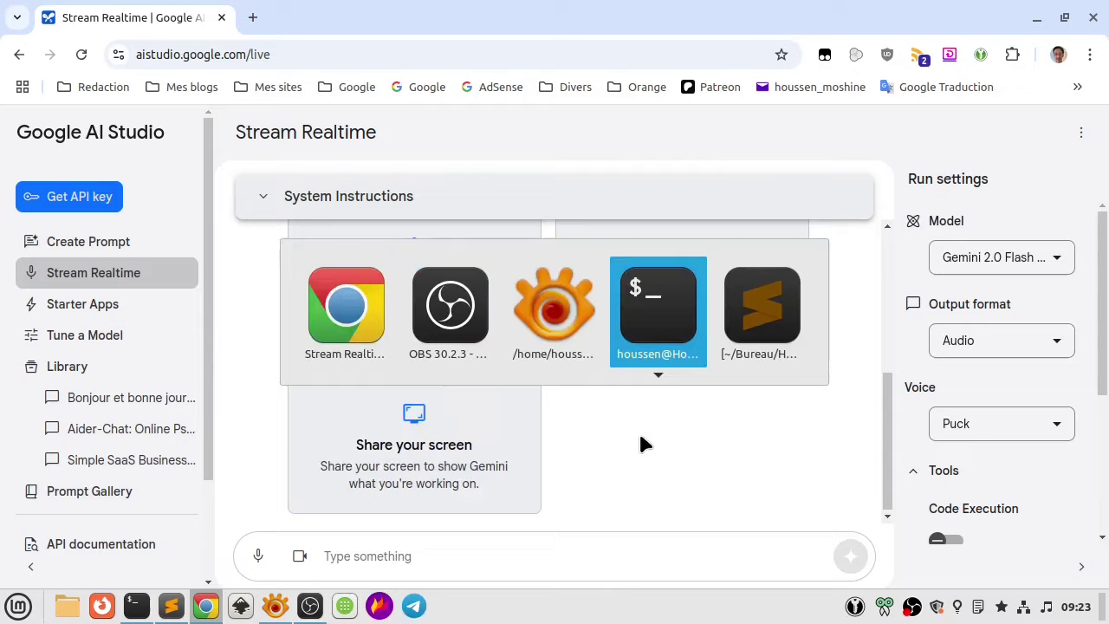
key("alt+Tab")
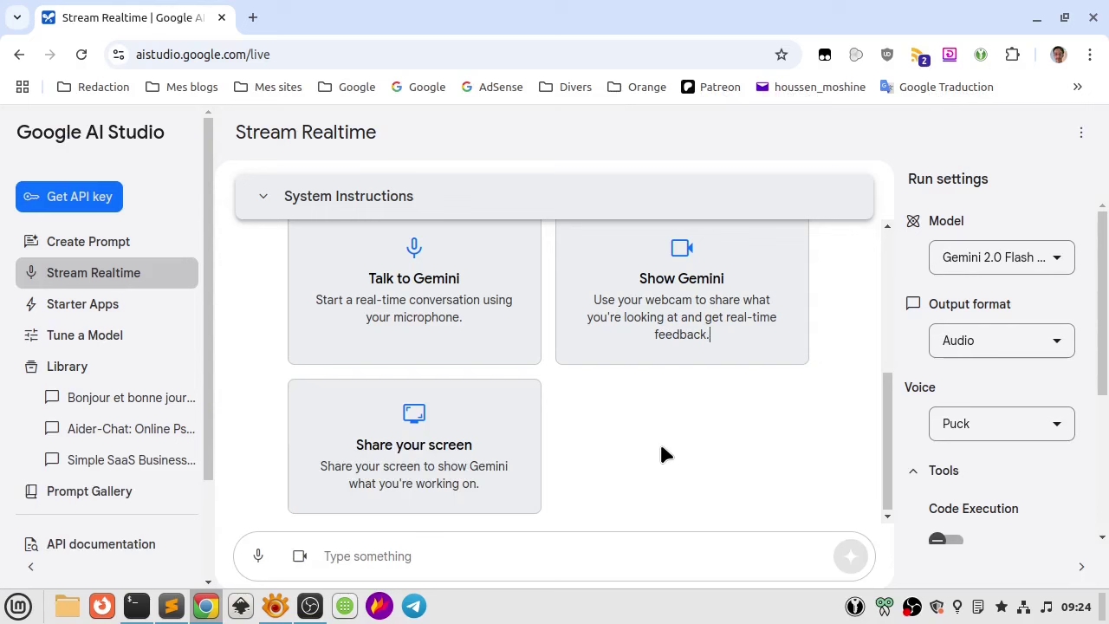
Start a live voice conversation with the microphone and share the XnView MP window showing the Bureau folder
left_click(258, 557)
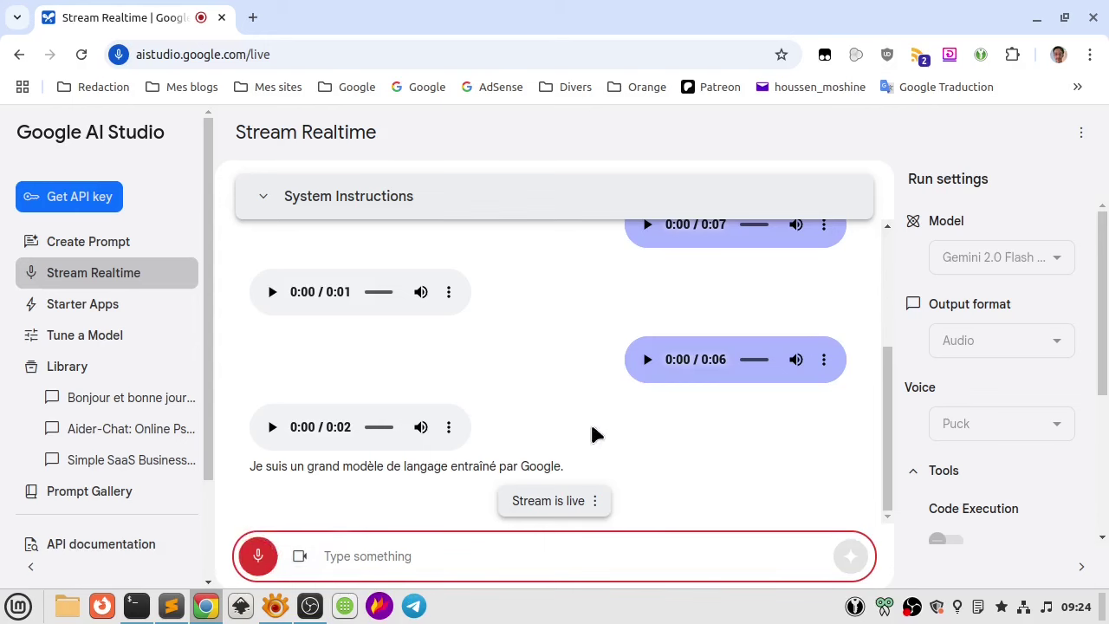
left_click(300, 556)
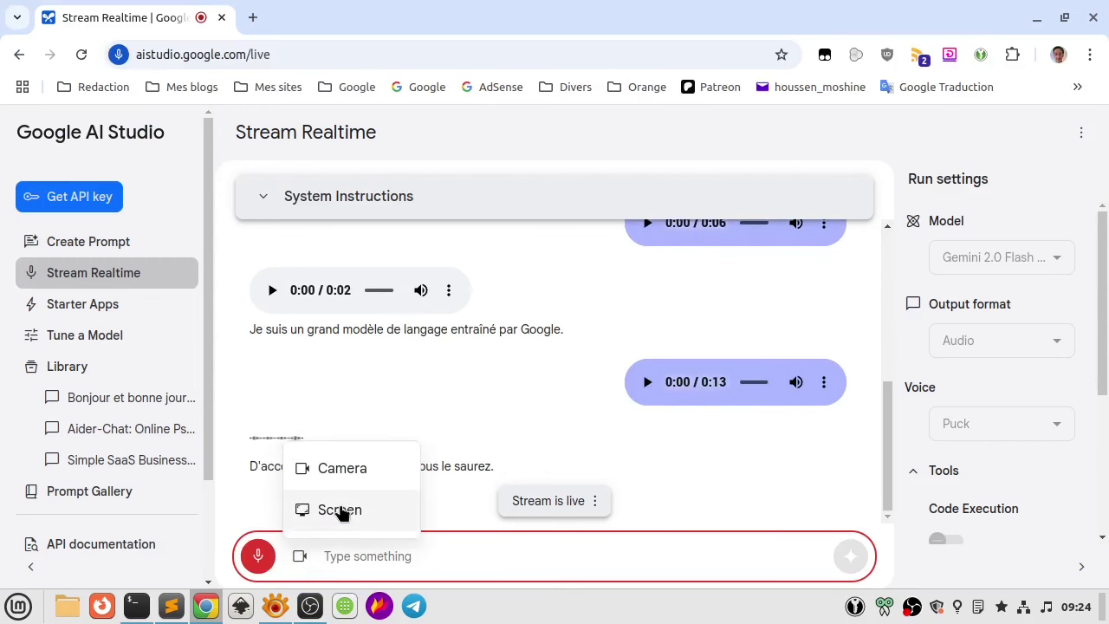
left_click(340, 510)
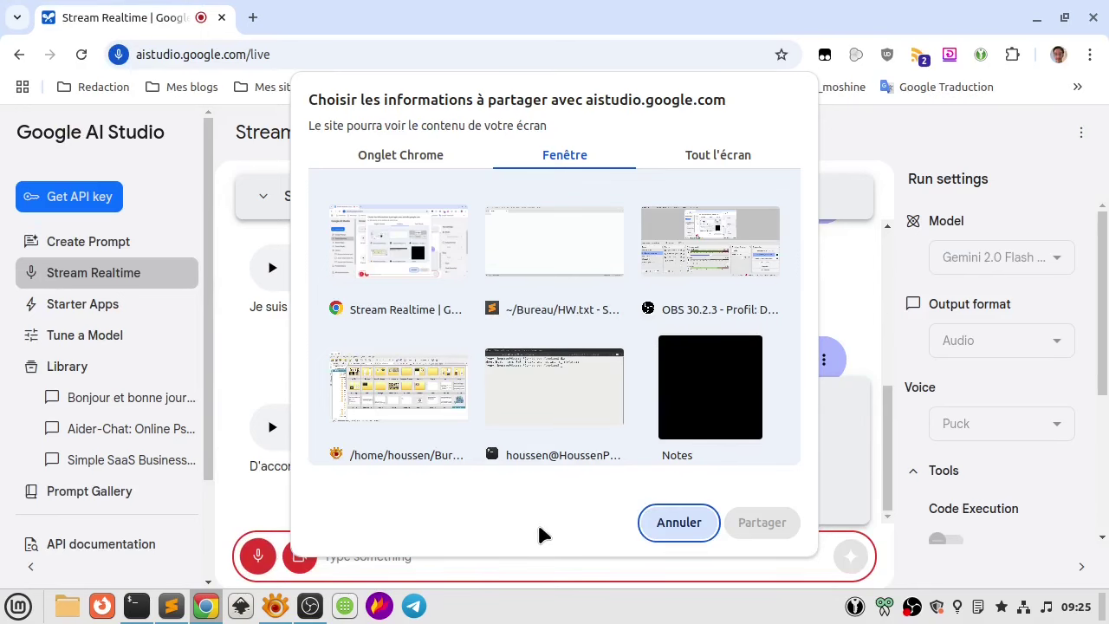
left_click(401, 401)
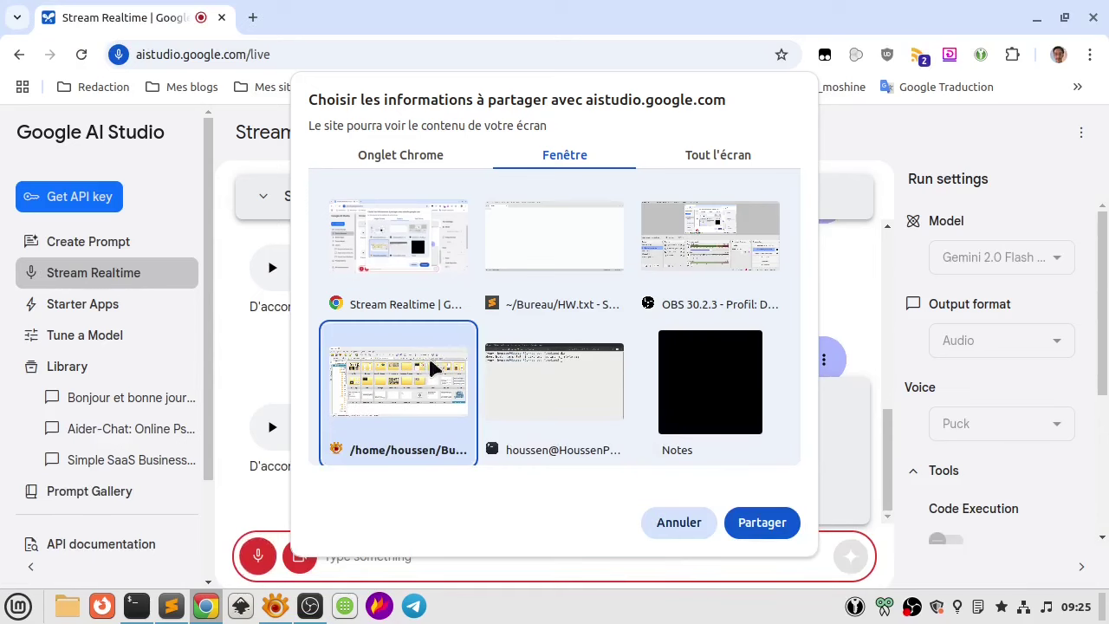
left_click(770, 525)
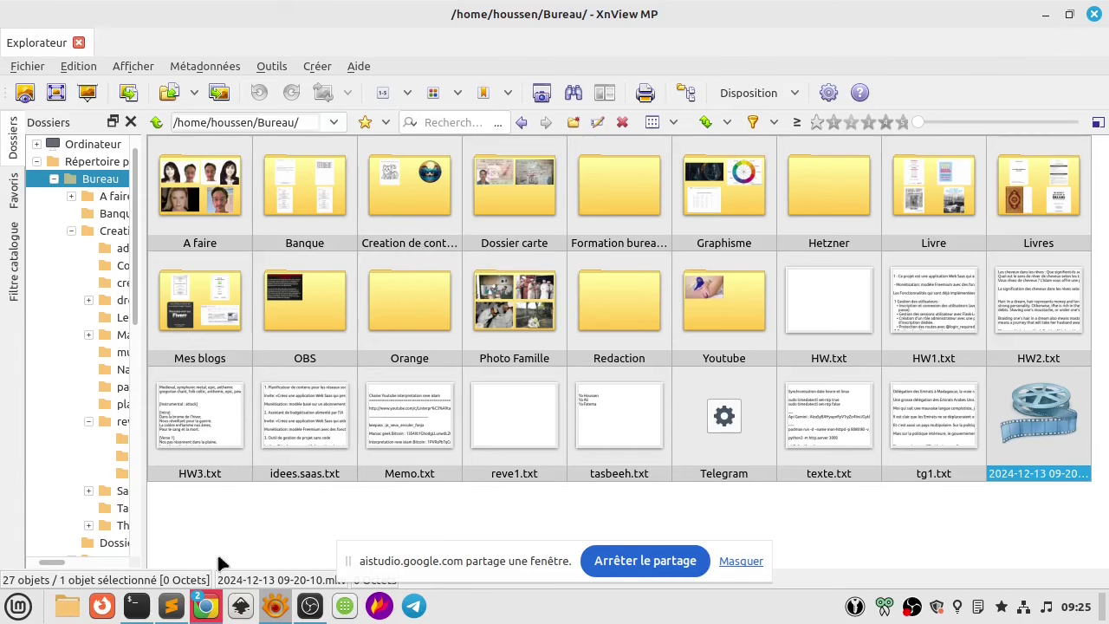
Stop sharing the XnView MP window, return to Google AI Studio, and turn off the stream's microphone and video
mouse_move(205, 609)
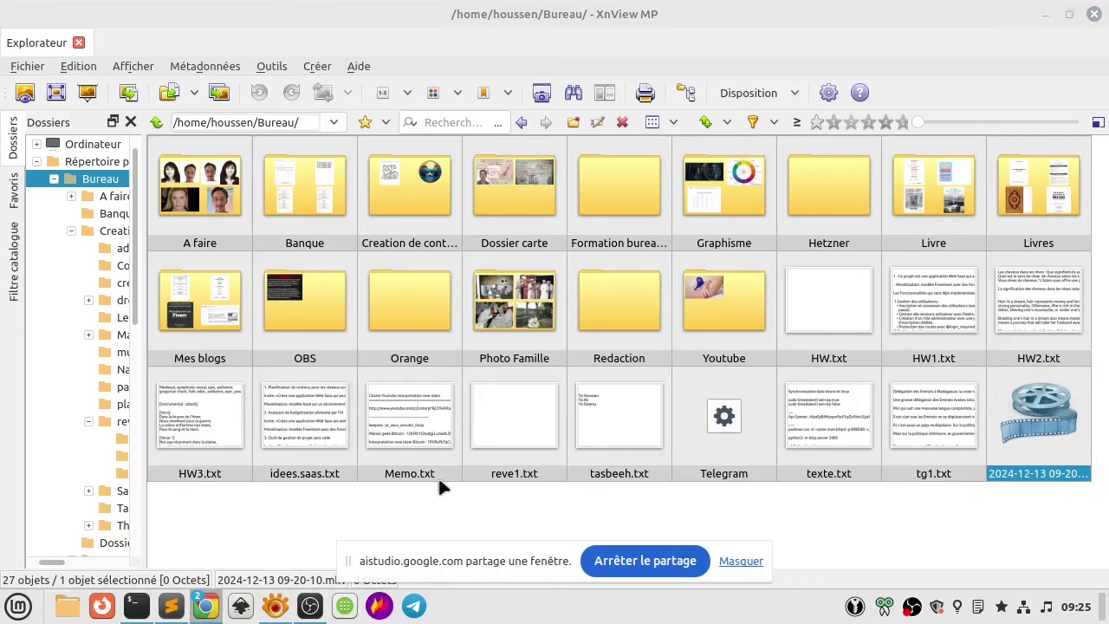
left_click(660, 561)
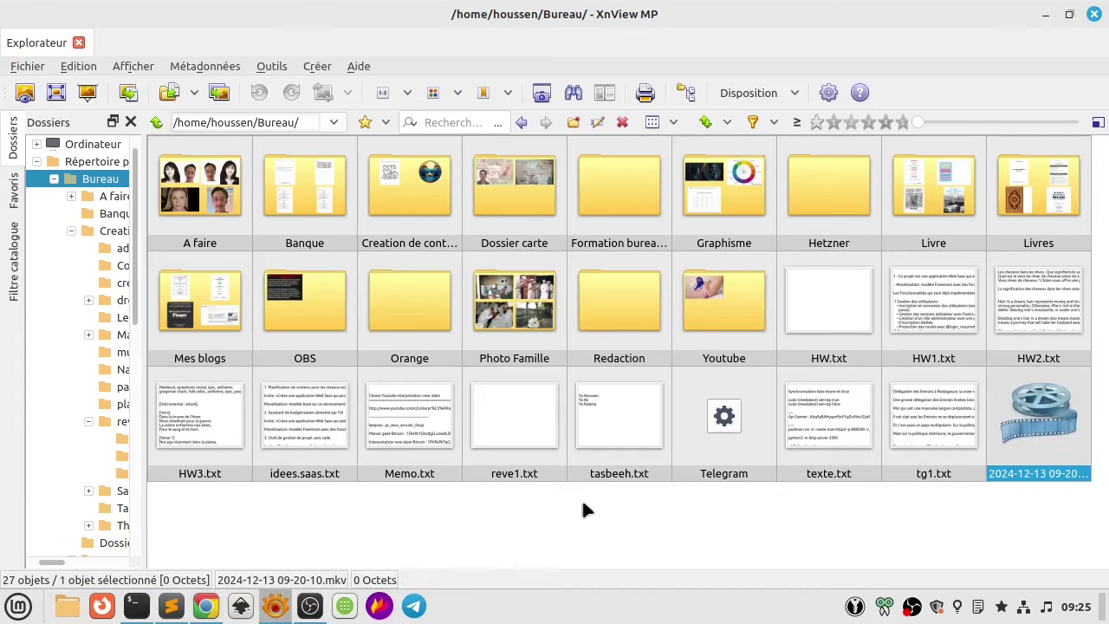
key("alt+Tab")
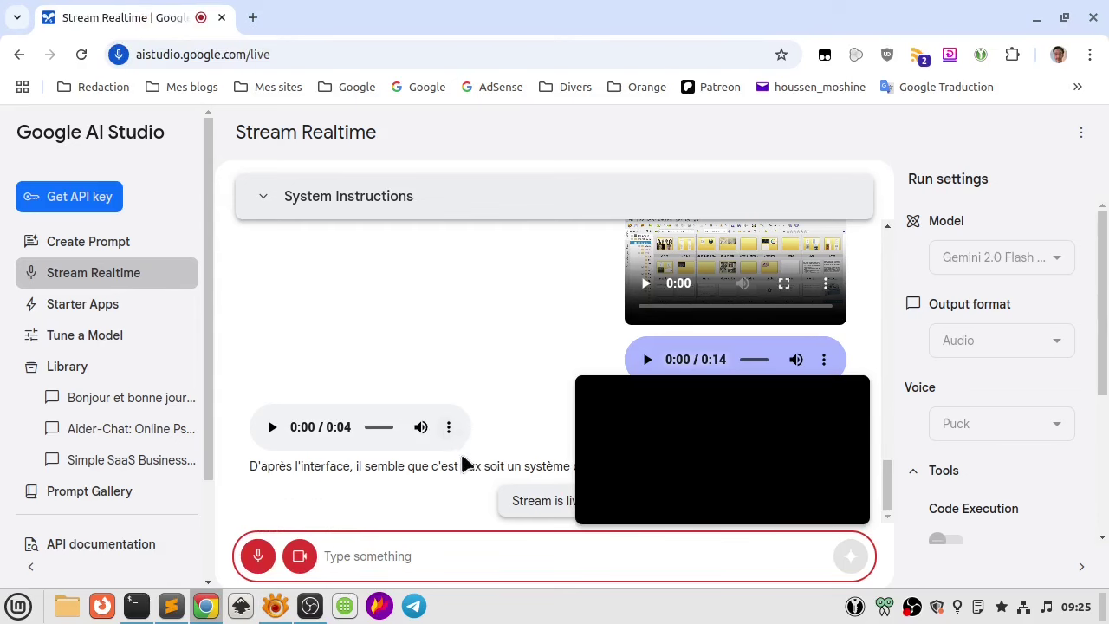
left_click(258, 555)
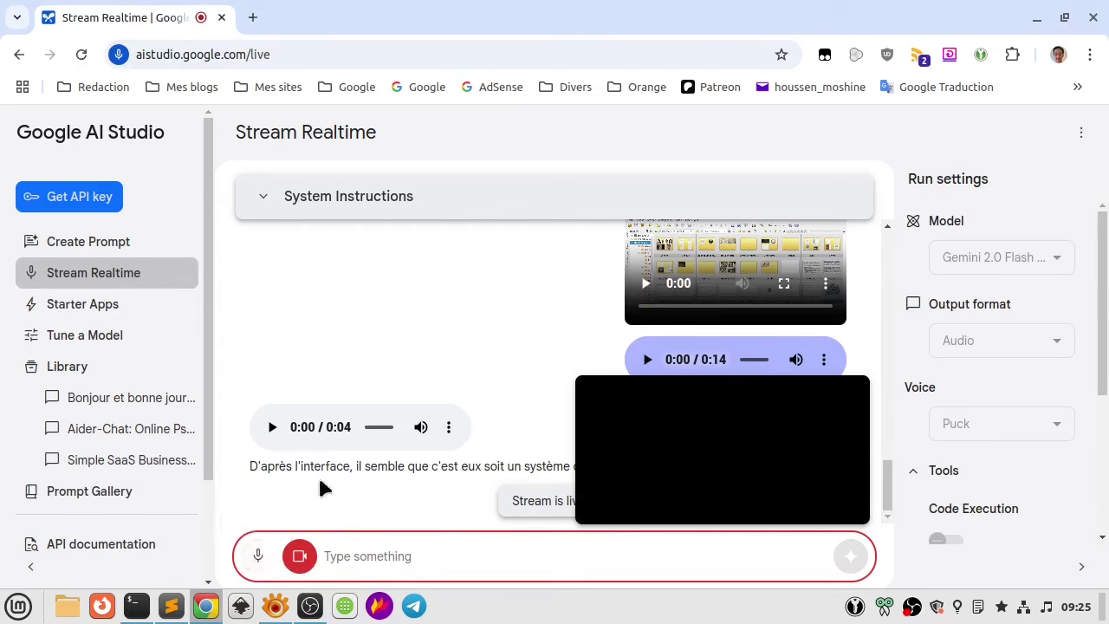
left_click(299, 555)
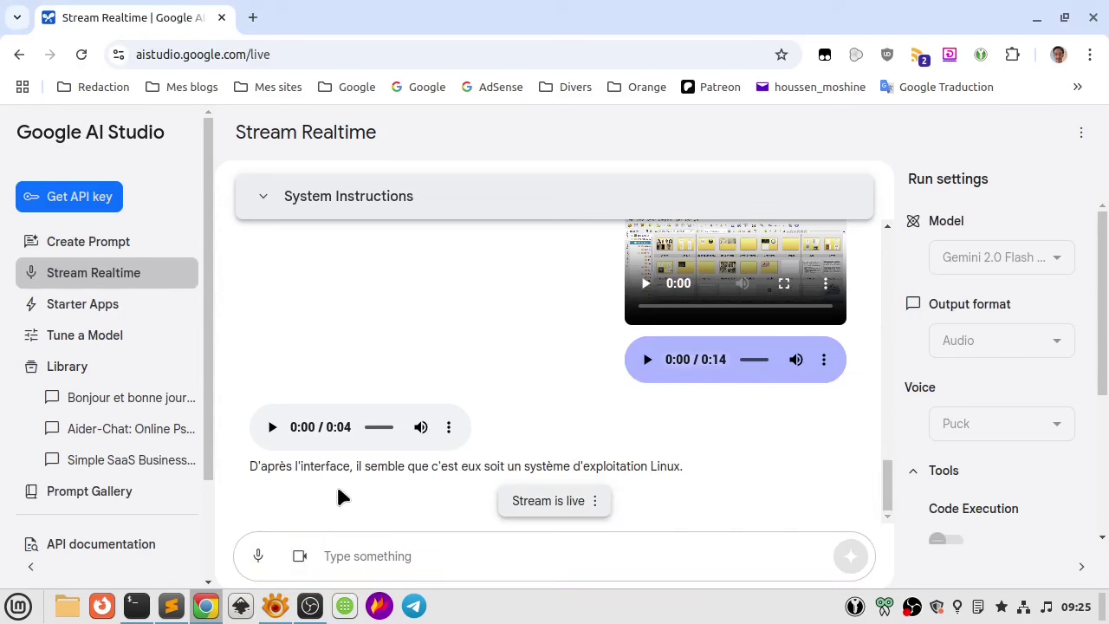
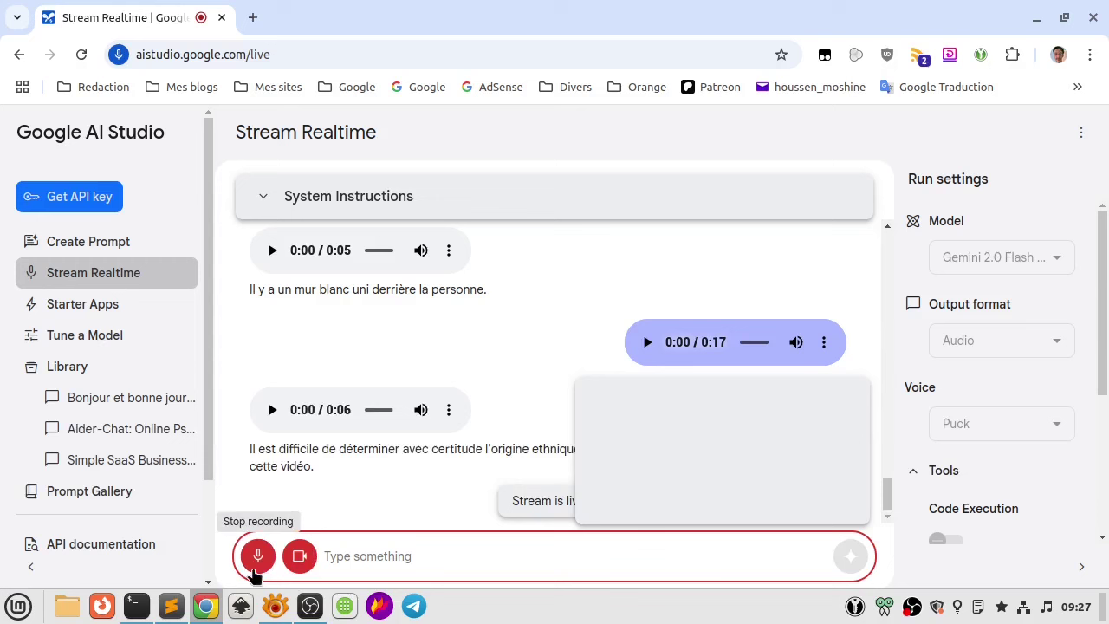
Turn off the microphone and video recording and end the live stream
left_click(279, 561)
left_click(299, 555)
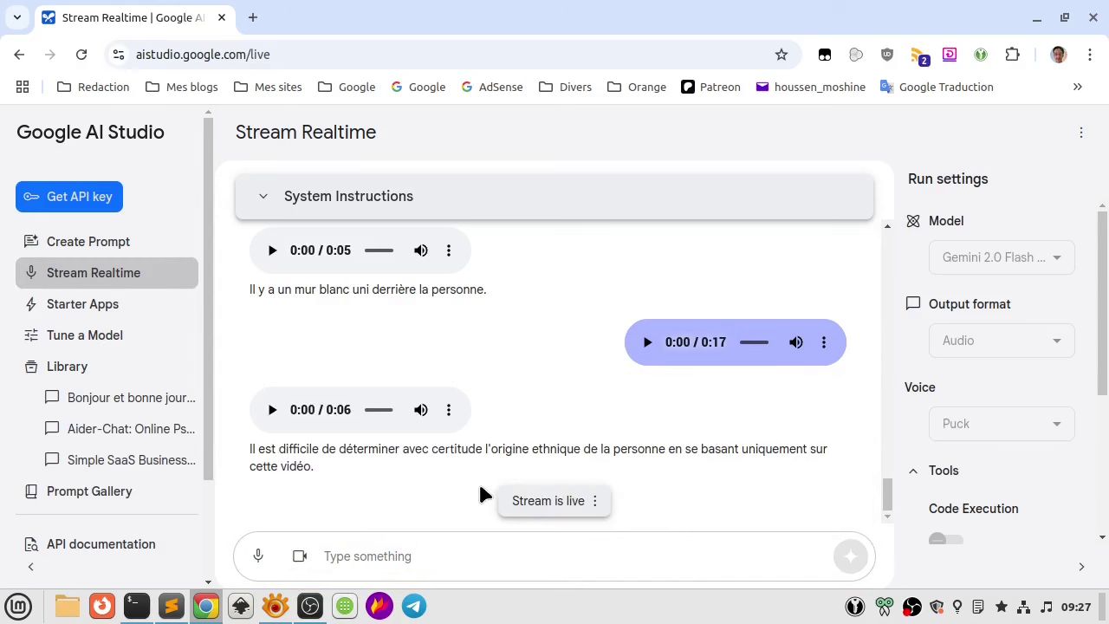
left_click(594, 503)
left_click(567, 454)
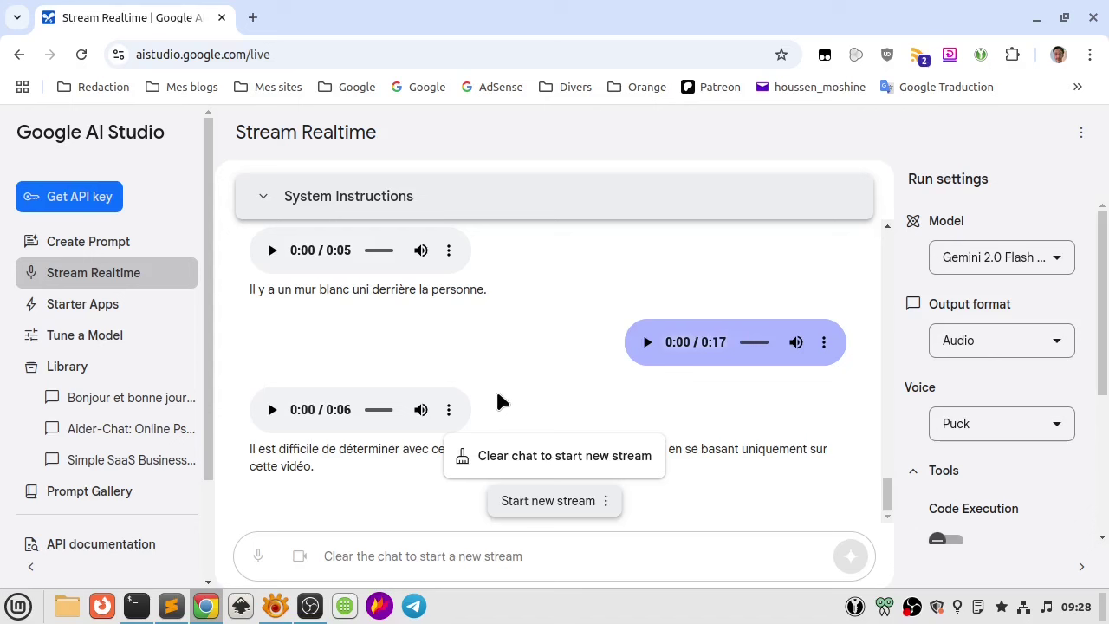
Create a new prompt and look over its suggested example prompts
left_click(91, 248)
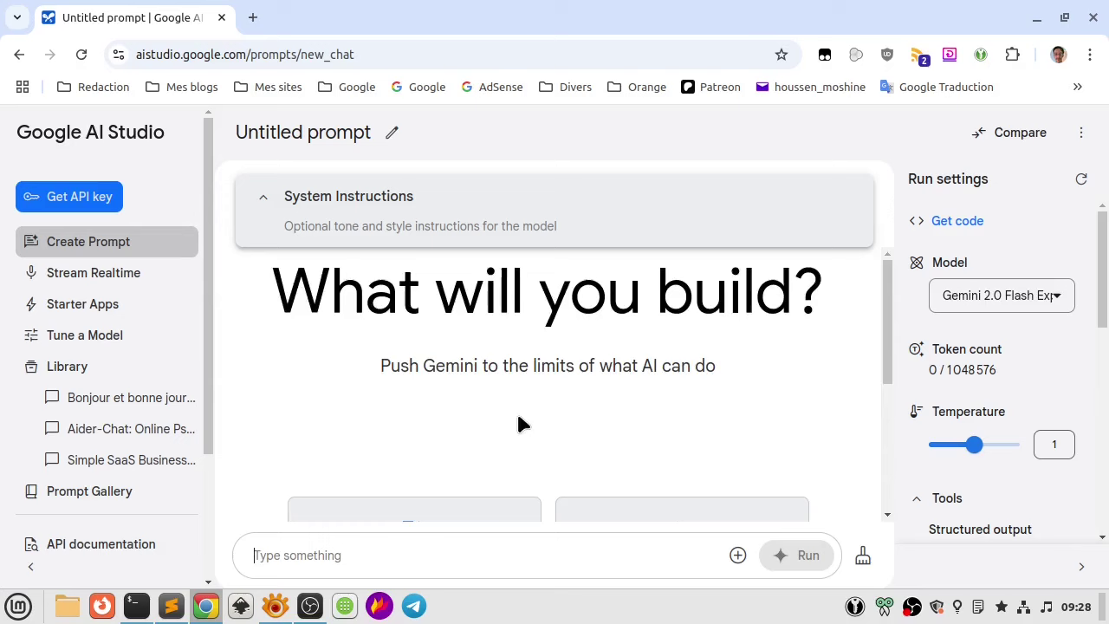
scroll(606, 485, "down", 3)
scroll(606, 456, "down", 1)
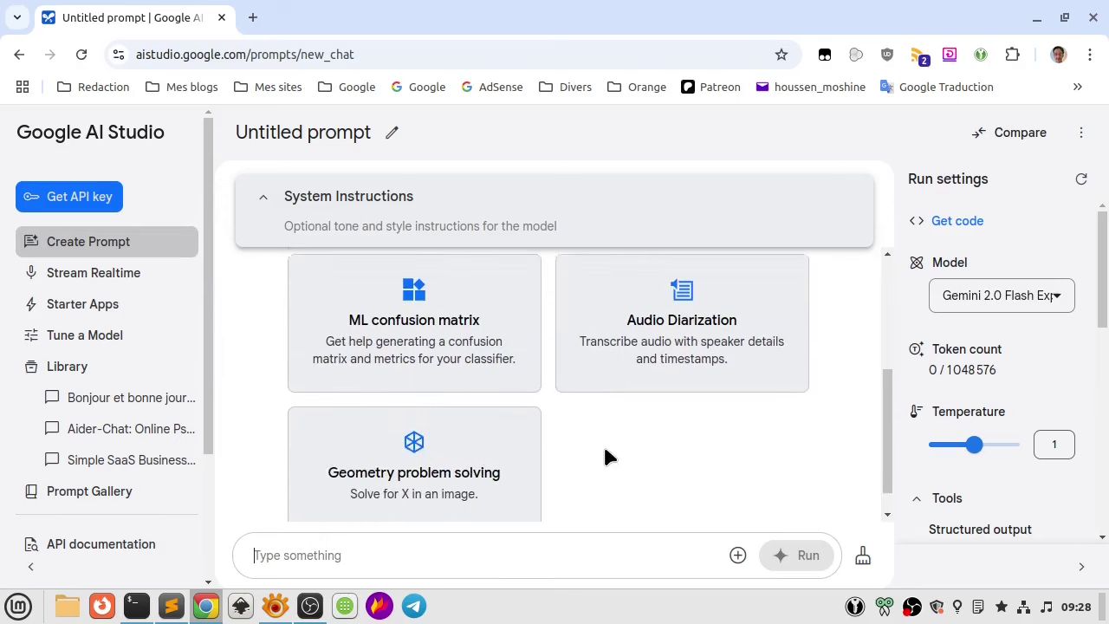
Attach L'art du pet.pdf from the Mes livres folder of My Drive to the new prompt
left_click(738, 555)
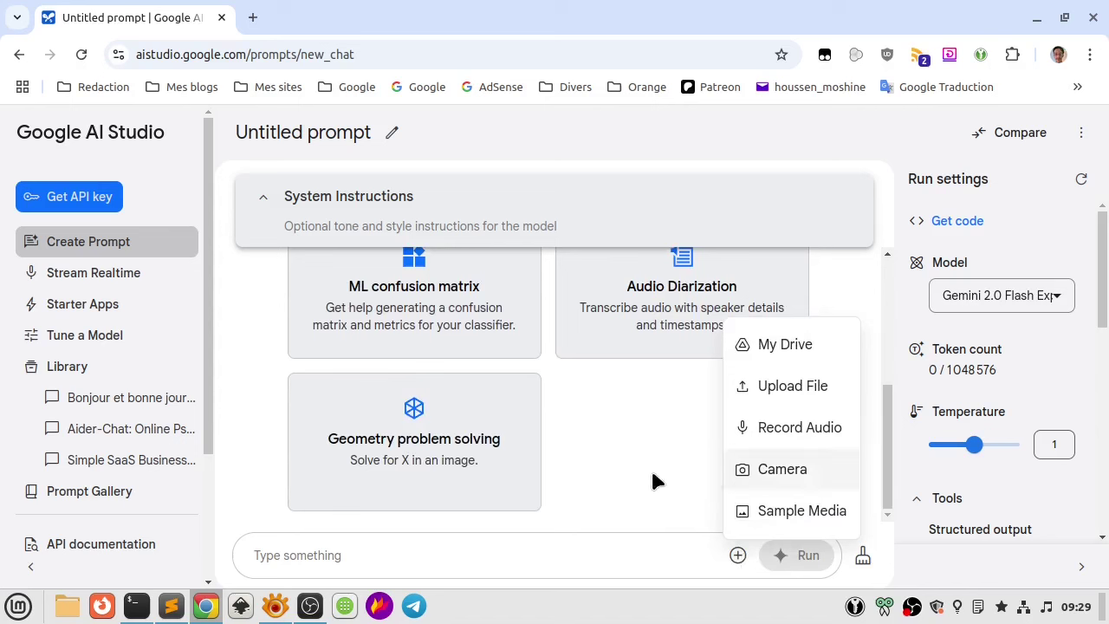
left_click(777, 346)
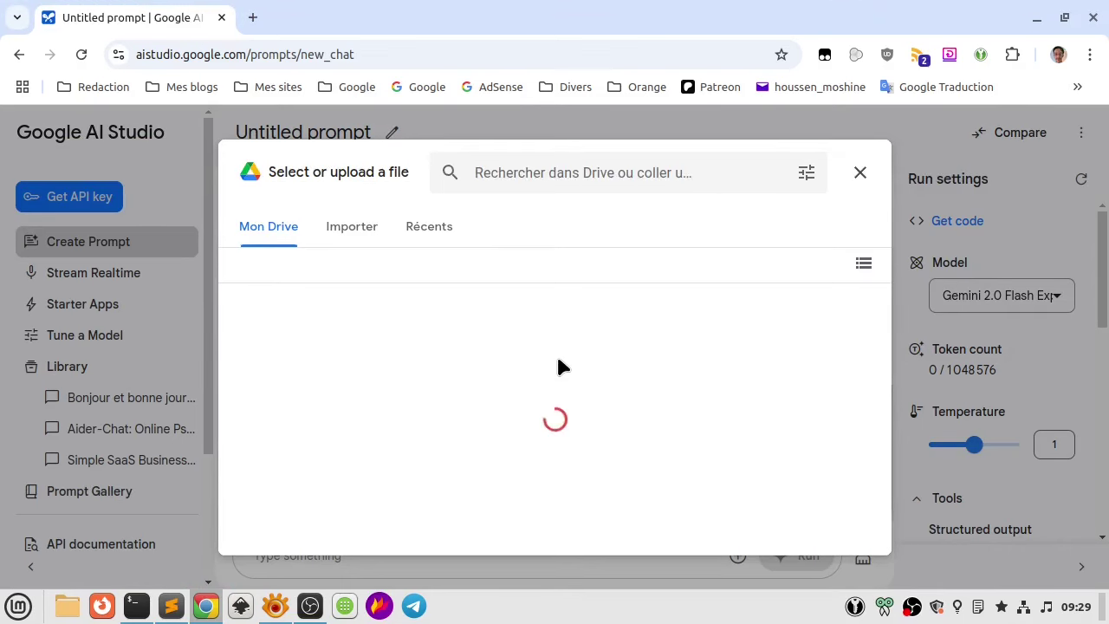
scroll(515, 390, "down", 3)
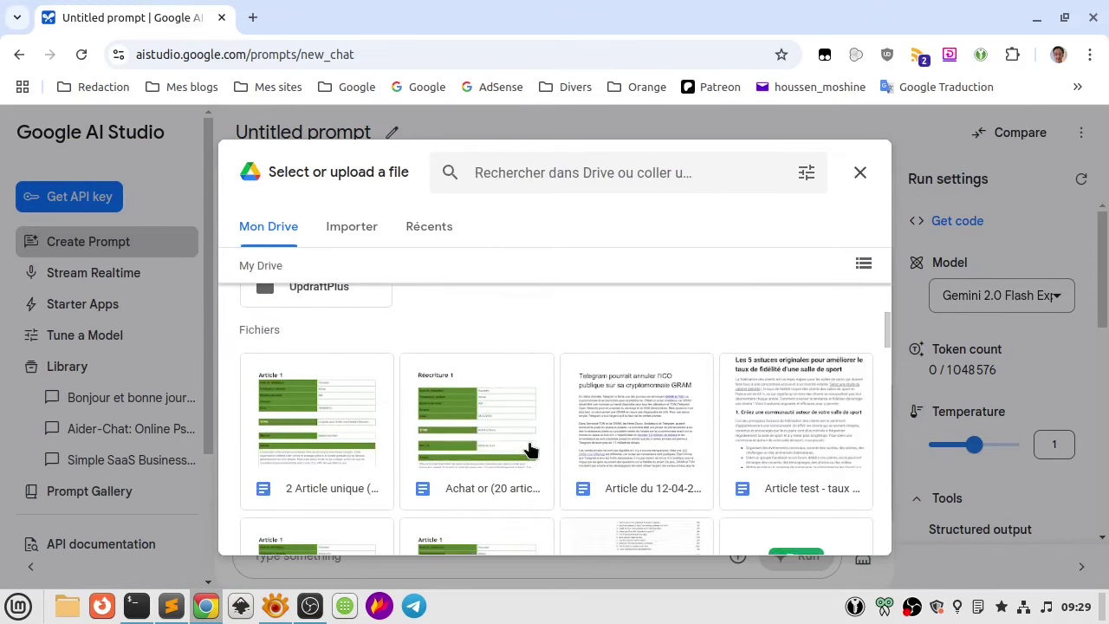
scroll(528, 446, "up", 3)
double_click(665, 395)
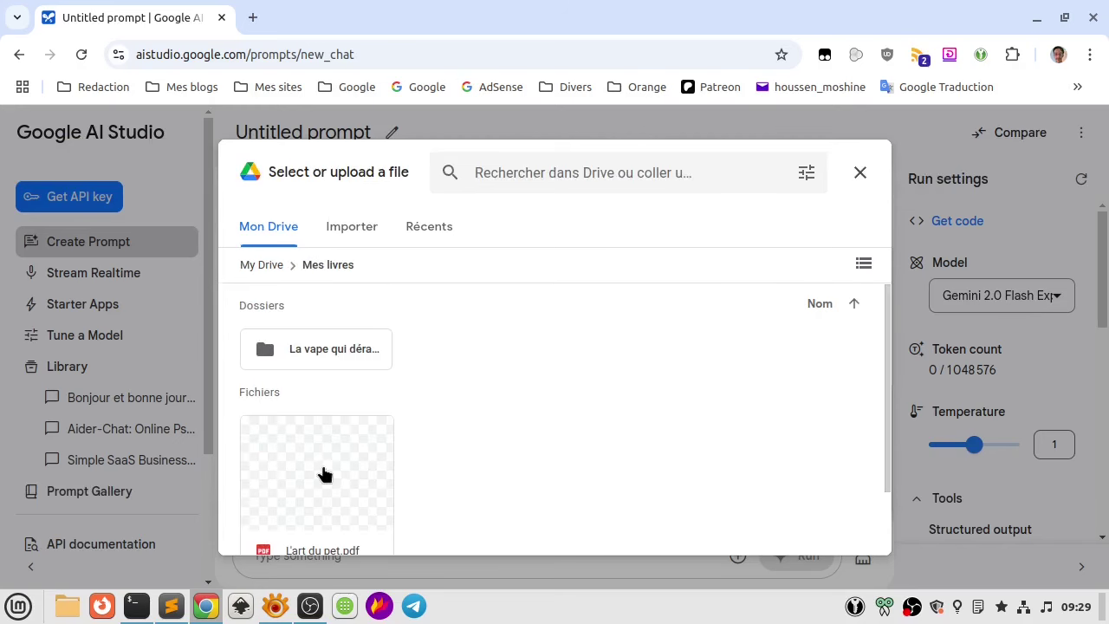
left_click(372, 476)
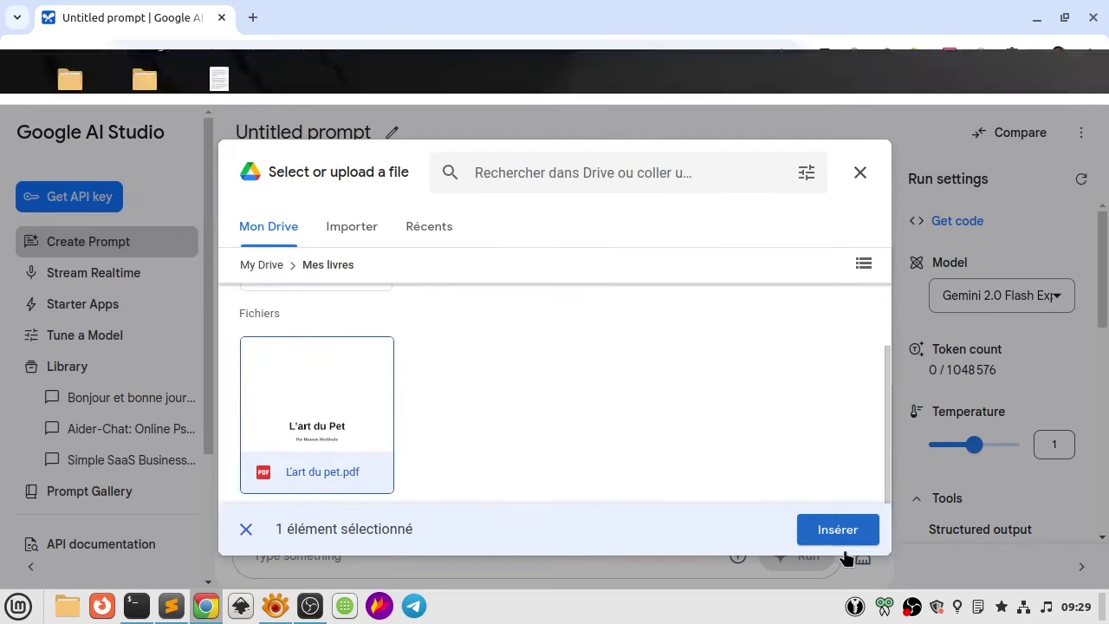
left_click(837, 530)
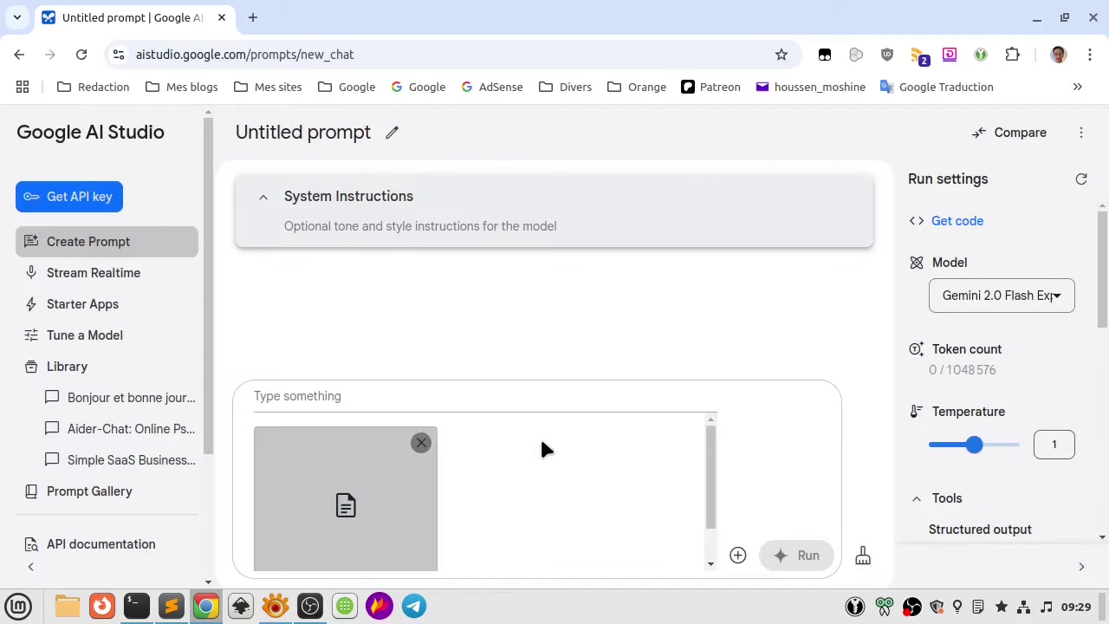
Ask in French for an analysis of the attached book's style and a 300-word text on "la futilité du monde", and run the prompt
left_click(364, 394)
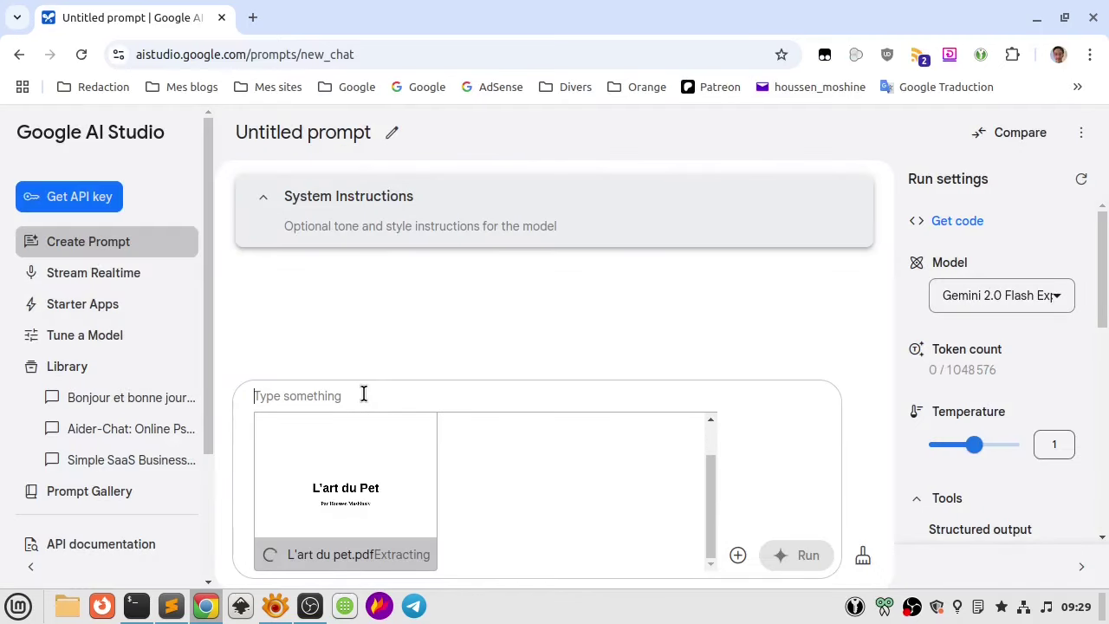
type("Je vous ")
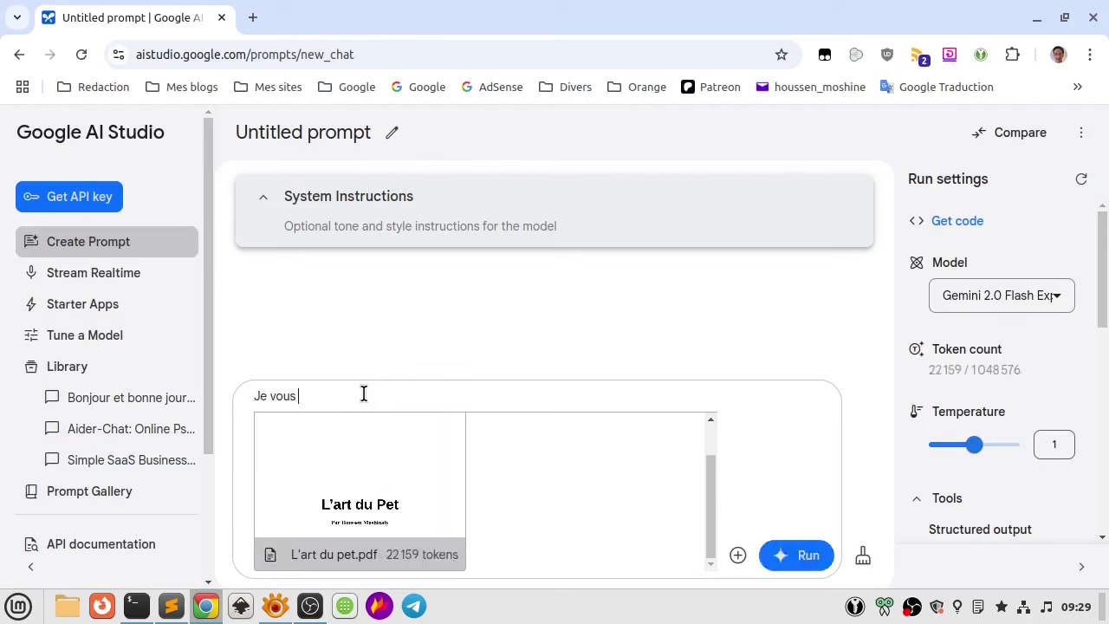
type("joint un livre que j'ai écrit")
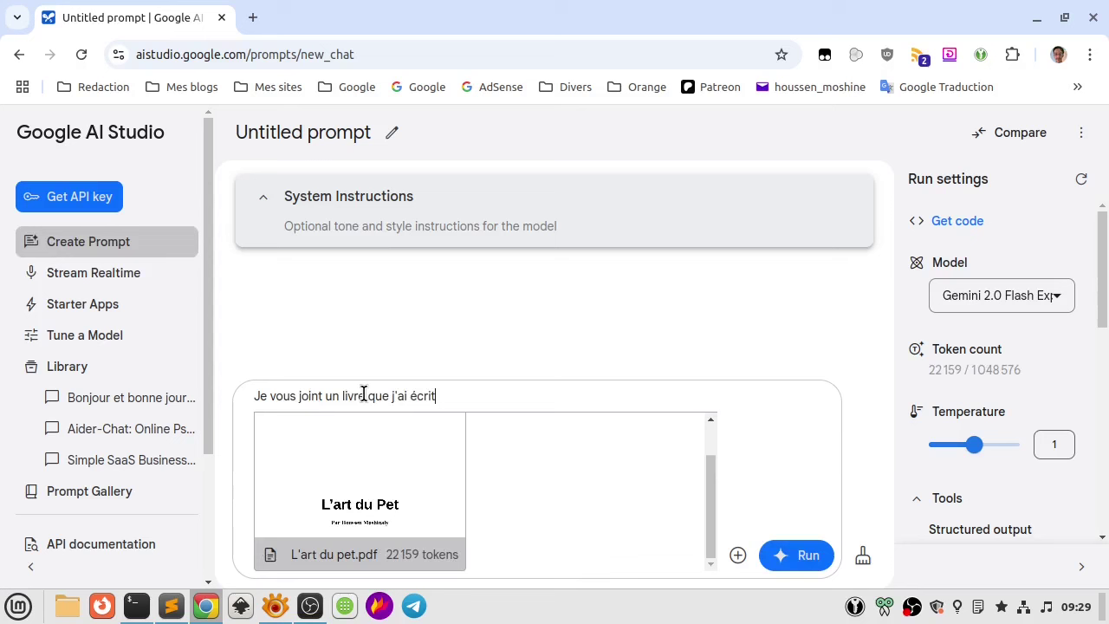
type(", j'aimerais que vous anal")
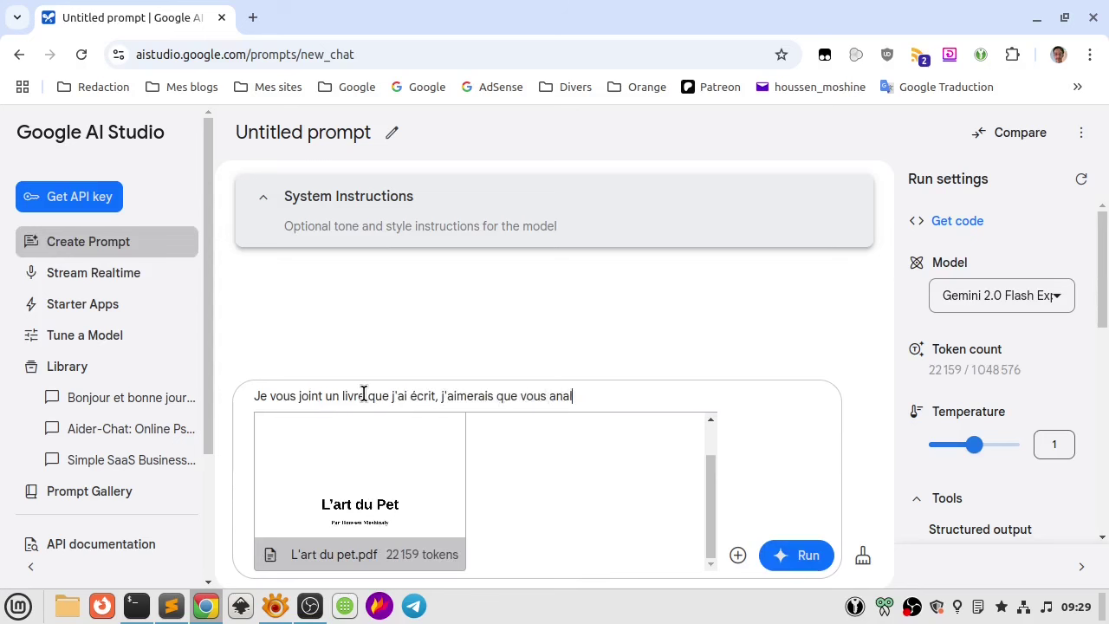
type("ysiez son style et que vous écriv")
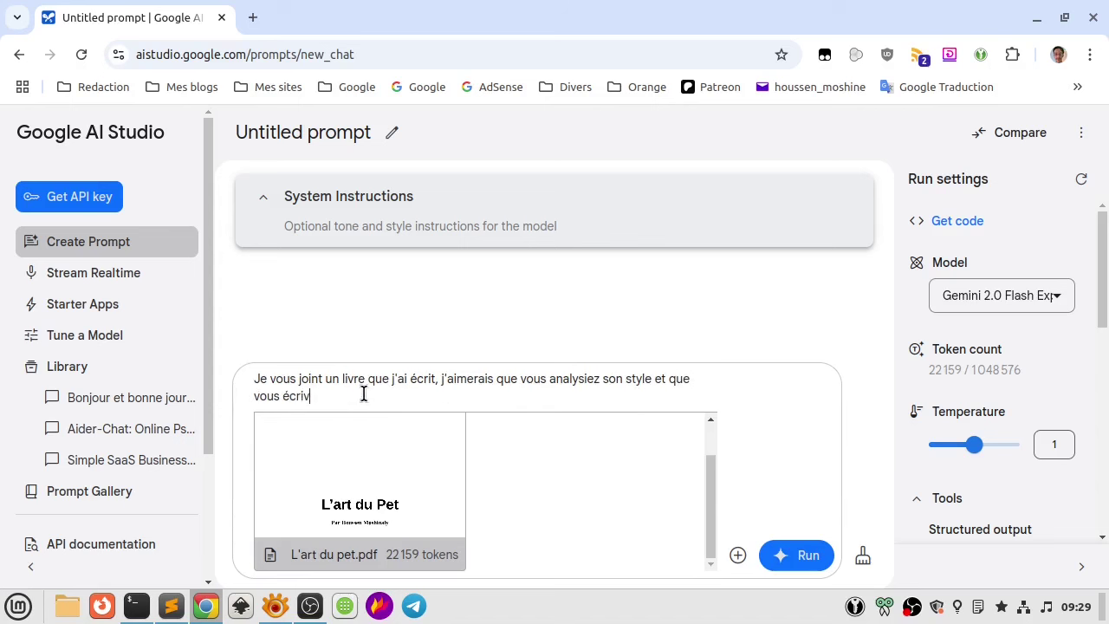
type("iez un tex de 300 mo")
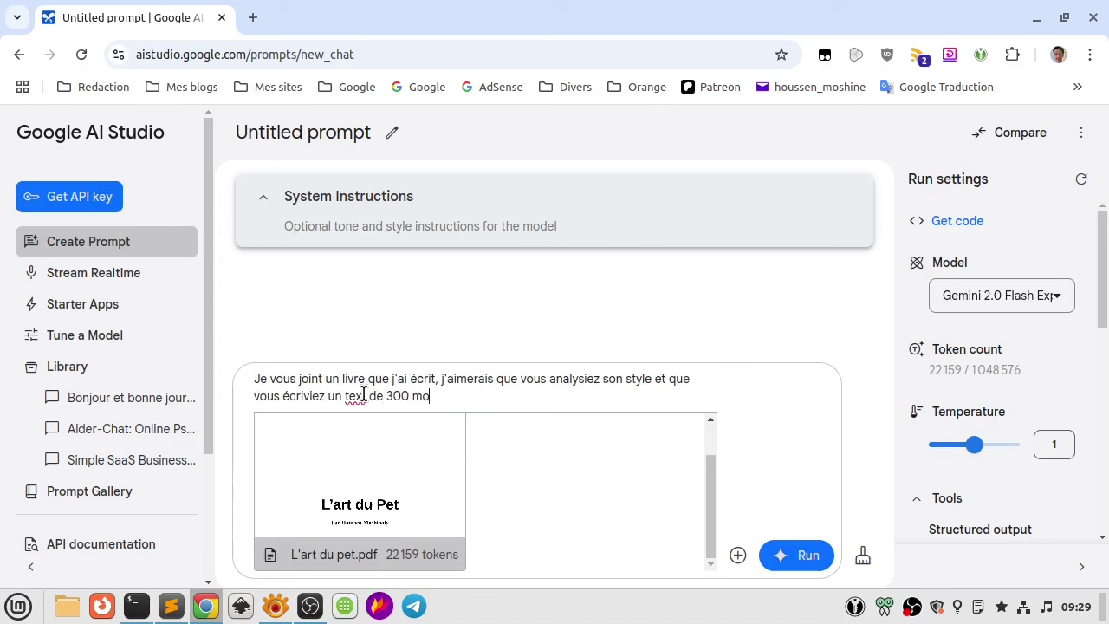
type("ts sur la fiu")
key("BackSpace")
type("utilité du monde")
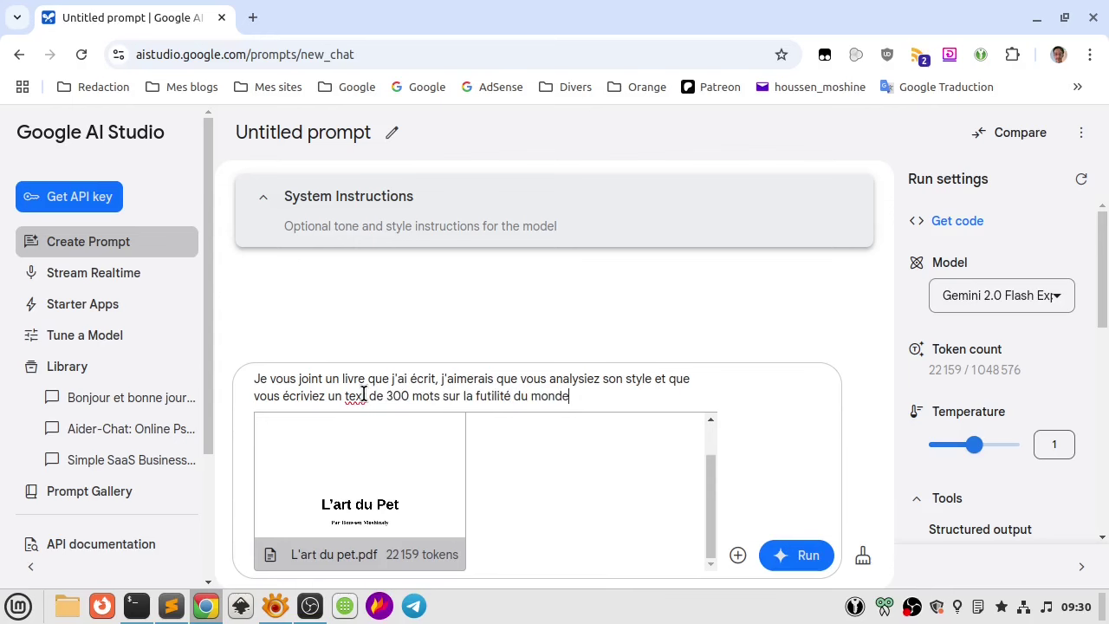
left_click(795, 555)
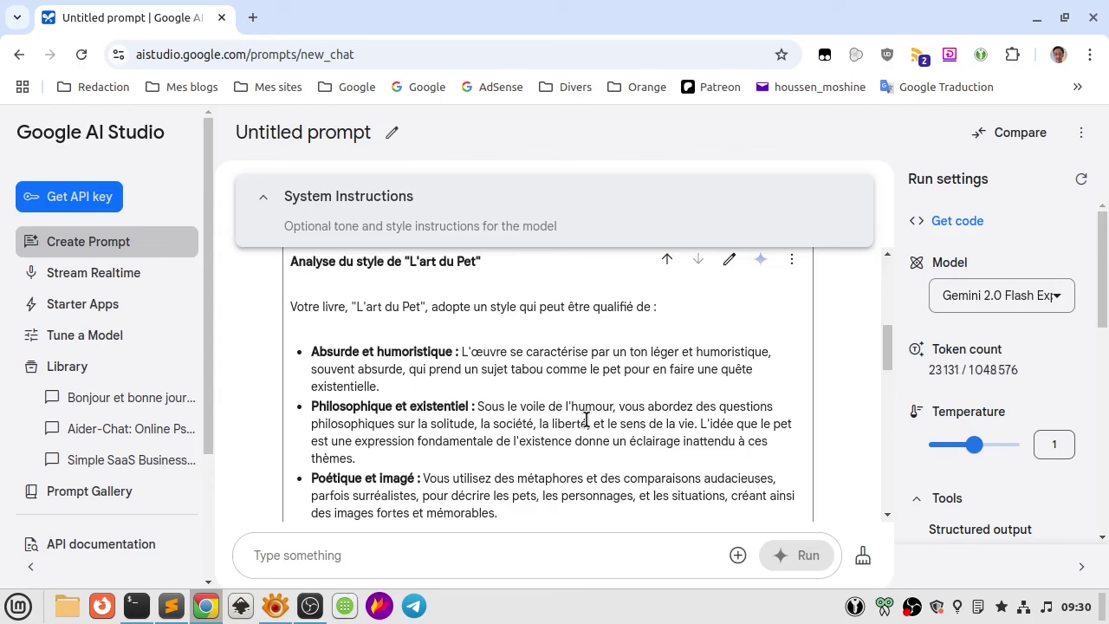
Read through the style analysis of "L'art du Pet" and the generated text on the futility of the world
scroll(586, 419, "down", 4)
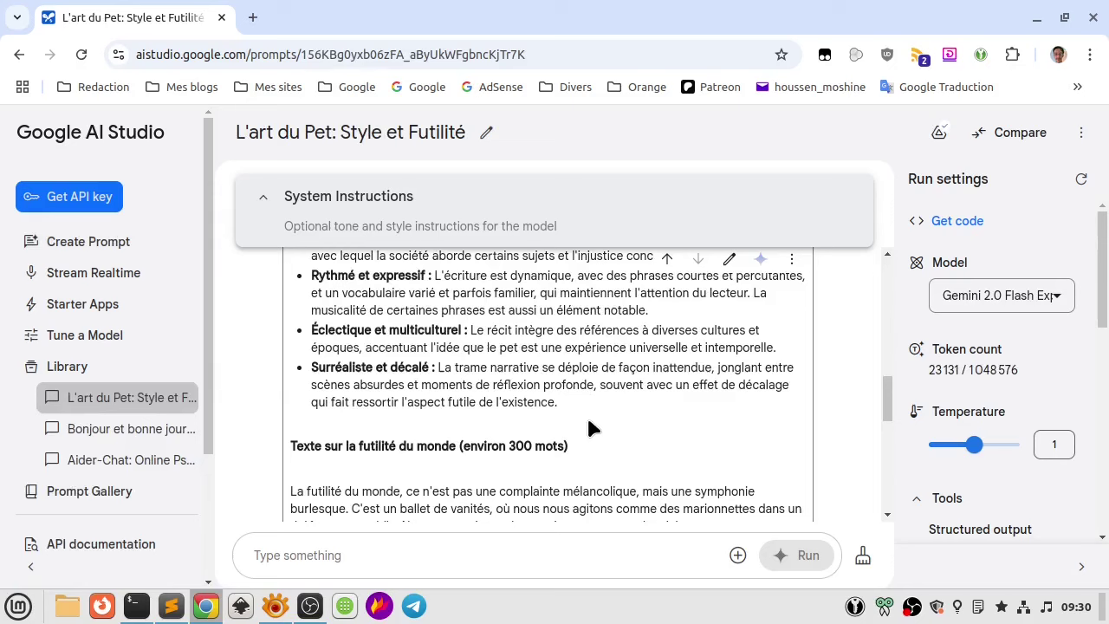
scroll(588, 422, "up", 1)
scroll(588, 422, "up", 1)
scroll(587, 419, "down", 4)
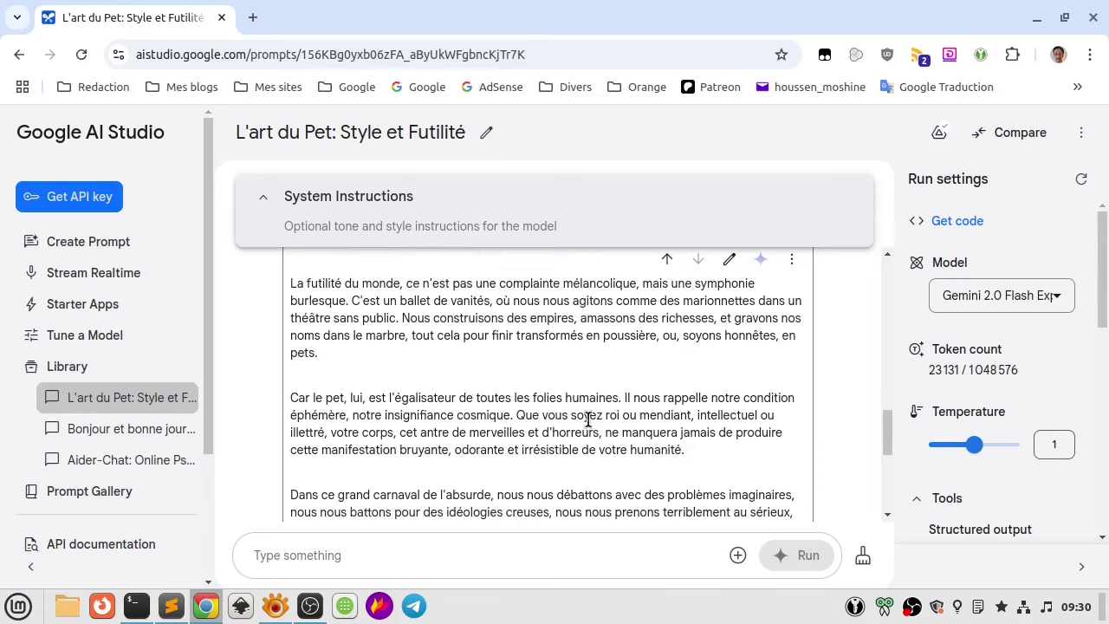
scroll(587, 419, "up", 2)
scroll(588, 424, "down", 2)
scroll(572, 398, "up", 2)
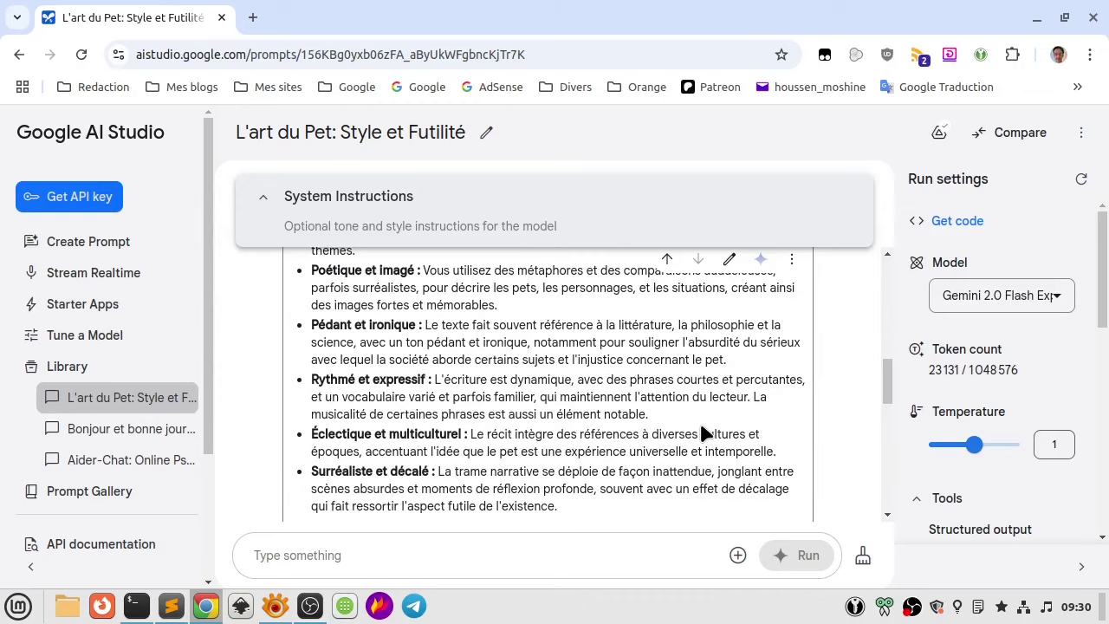
scroll(701, 429, "up", 1)
scroll(455, 409, "up", 3)
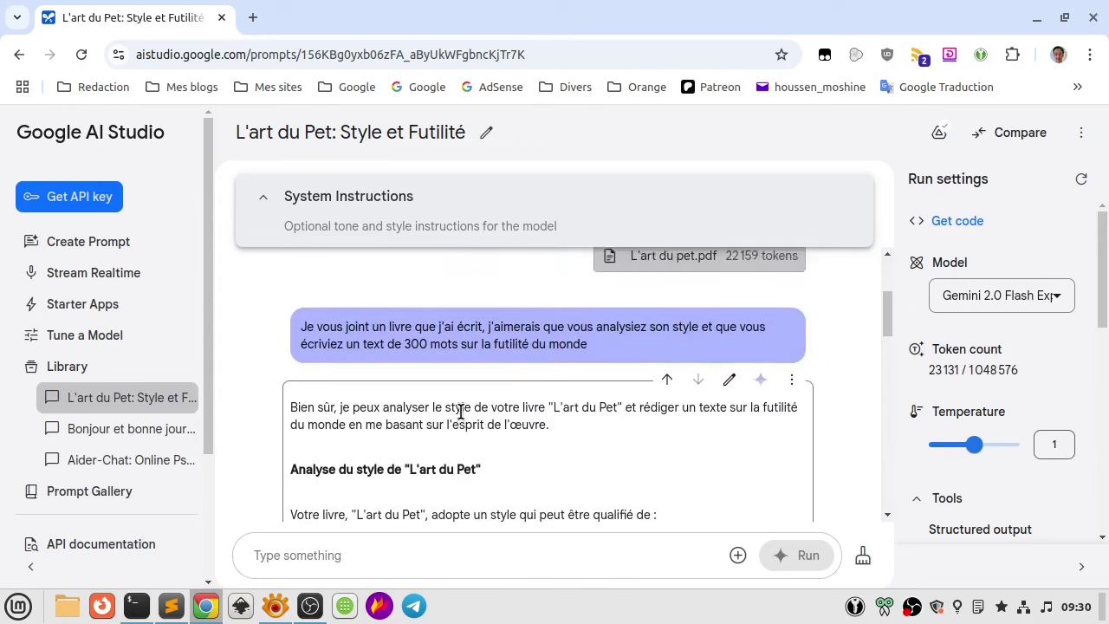
scroll(460, 411, "down", 5)
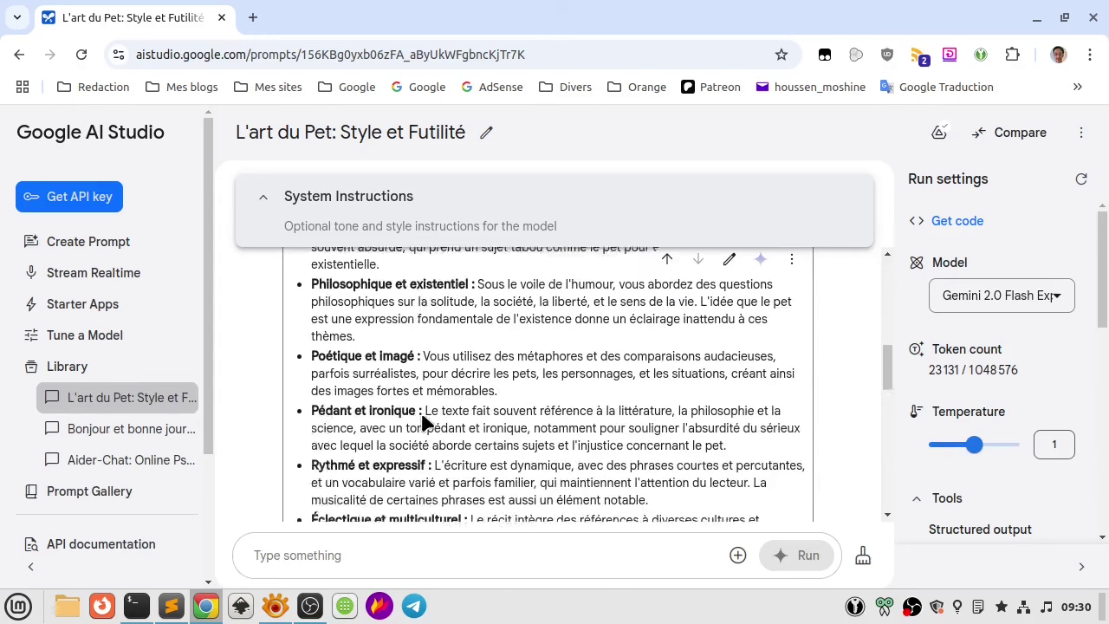
scroll(427, 411, "down", 1)
scroll(449, 448, "down", 2)
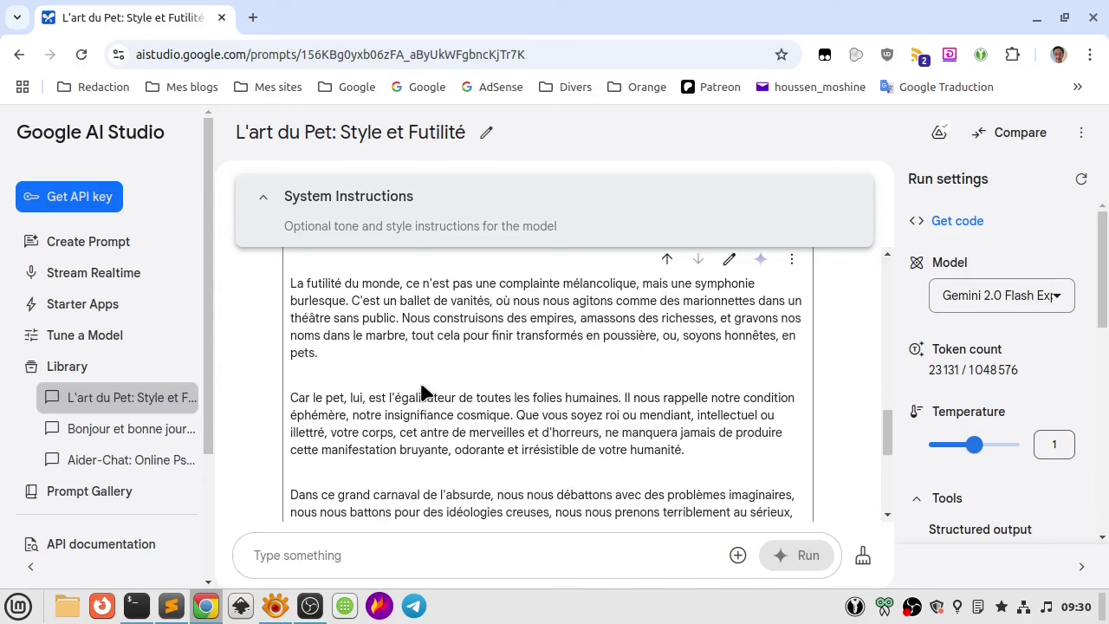
scroll(413, 367, "down", 2)
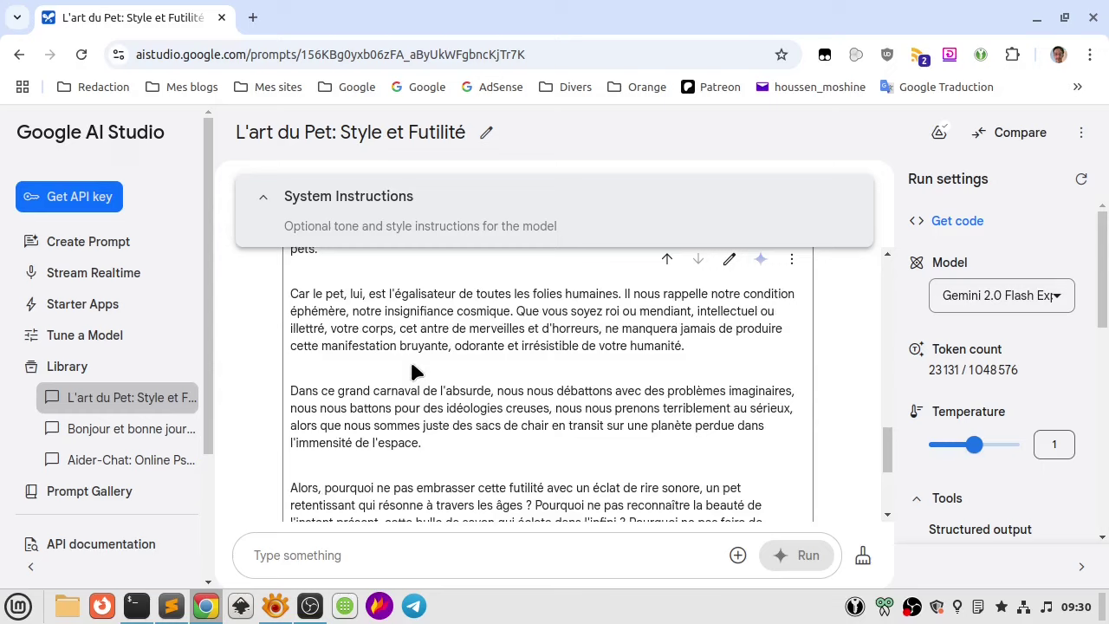
scroll(412, 367, "up", 2)
scroll(412, 368, "down", 3)
Copy the generated text from "La futilité du monde, ce n'est pas une complainte" through "notre plus belle œuvre."
scroll(412, 371, "up", 5)
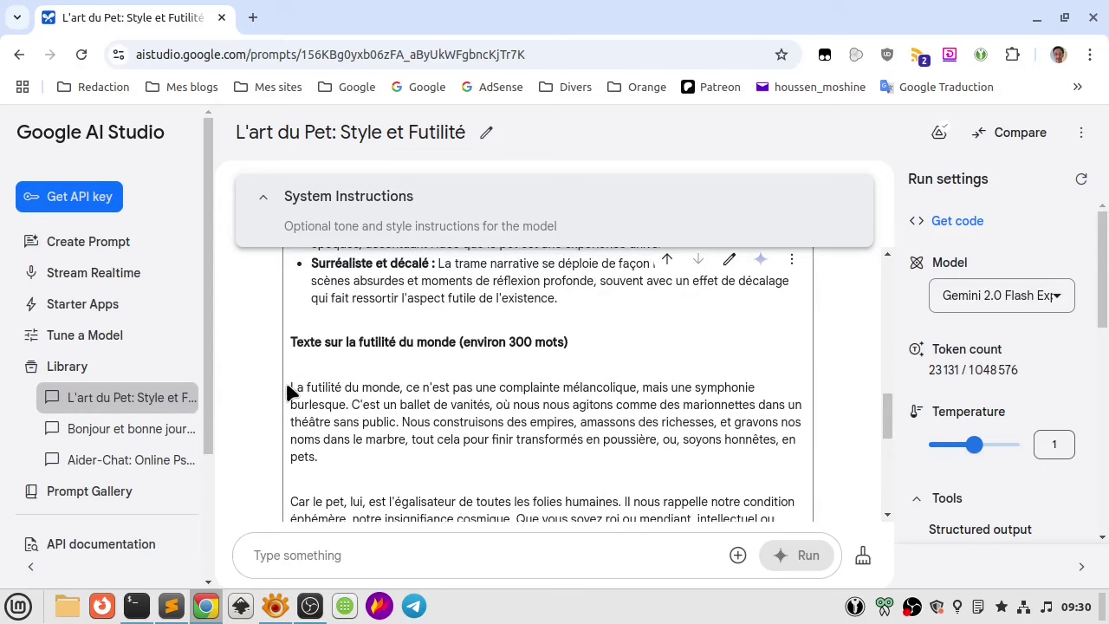
left_click_drag(291, 391, 789, 429)
right_click(701, 379)
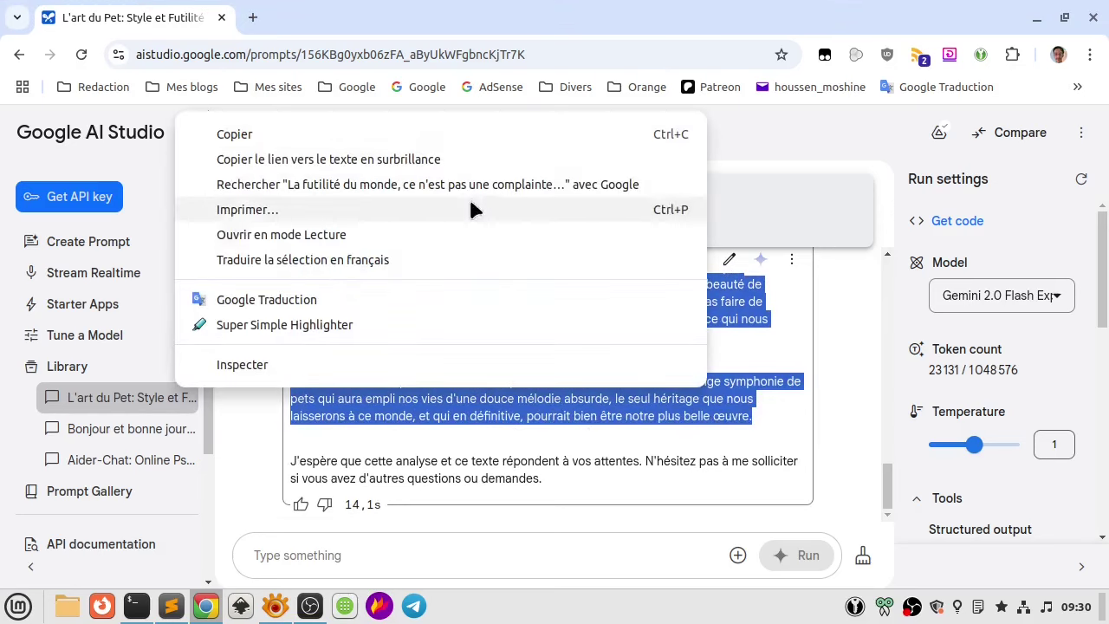
left_click(390, 142)
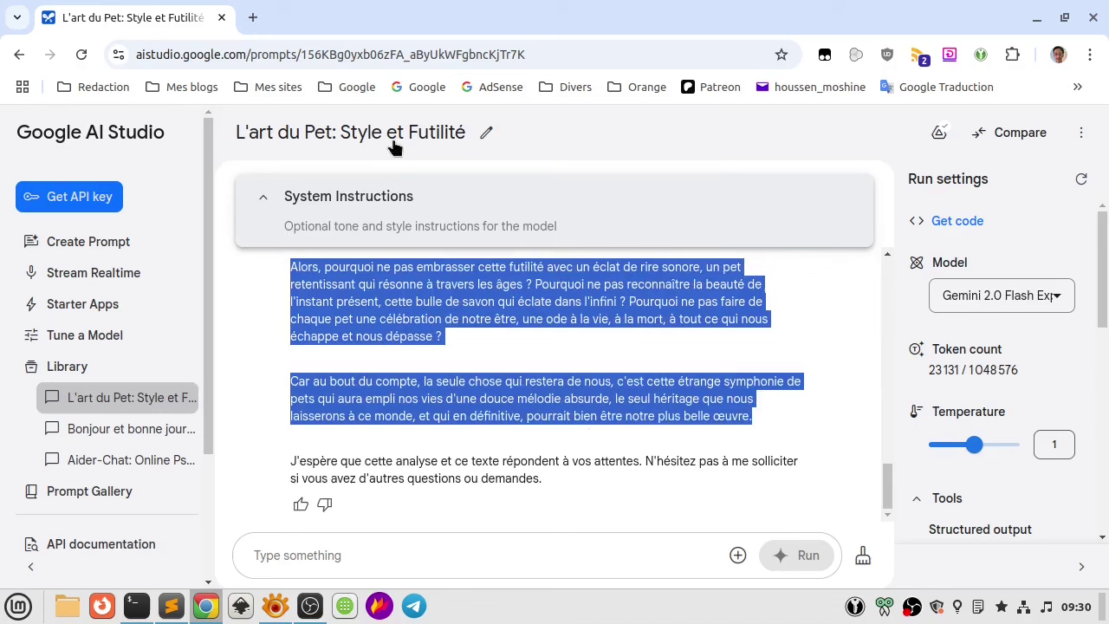
Open Stream Realtime and start the message with "Récitez le texte suisvant an audio :" followed by a line break
left_click(95, 276)
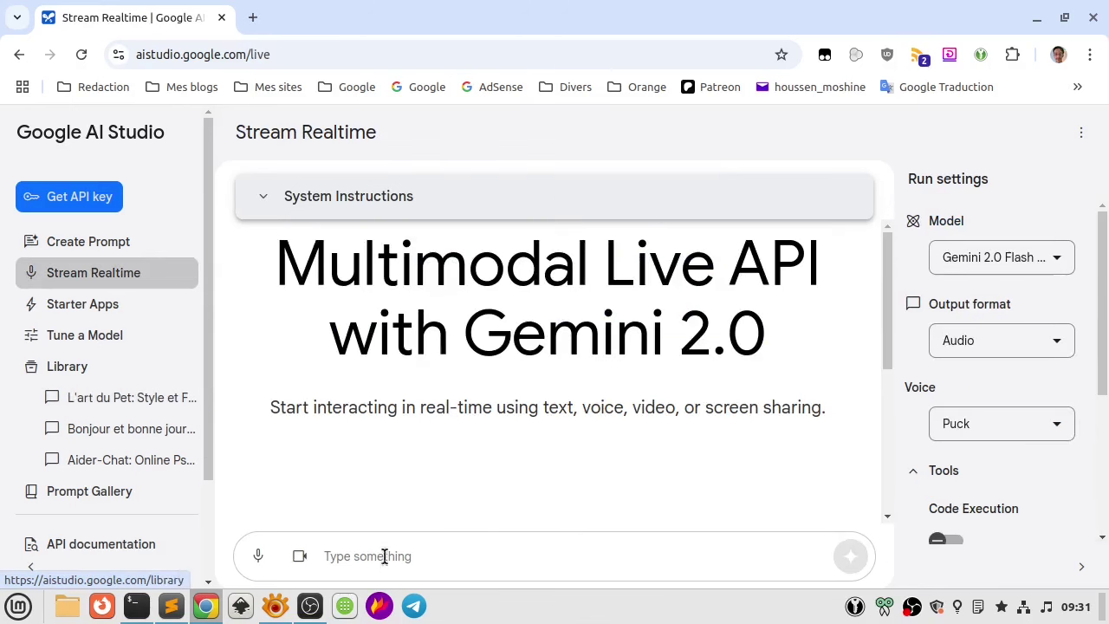
left_click(410, 557)
type("Réc")
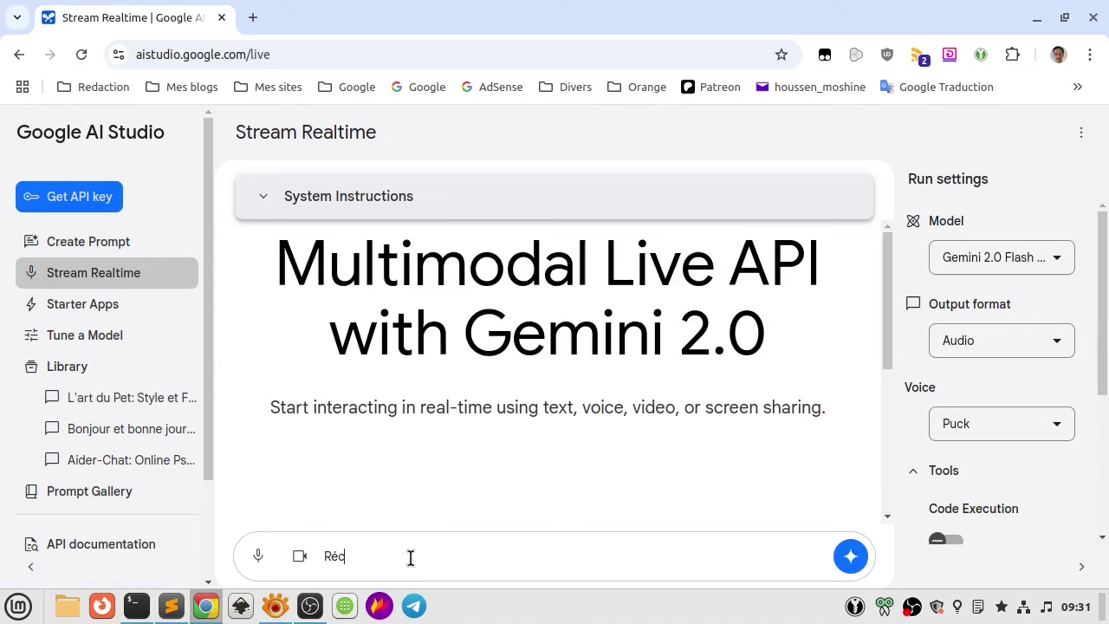
key("BackSpace")
type("citez le texte suiv")
key("BackSpace")
key("BackSpace")
key("BackSpace")
type("i")
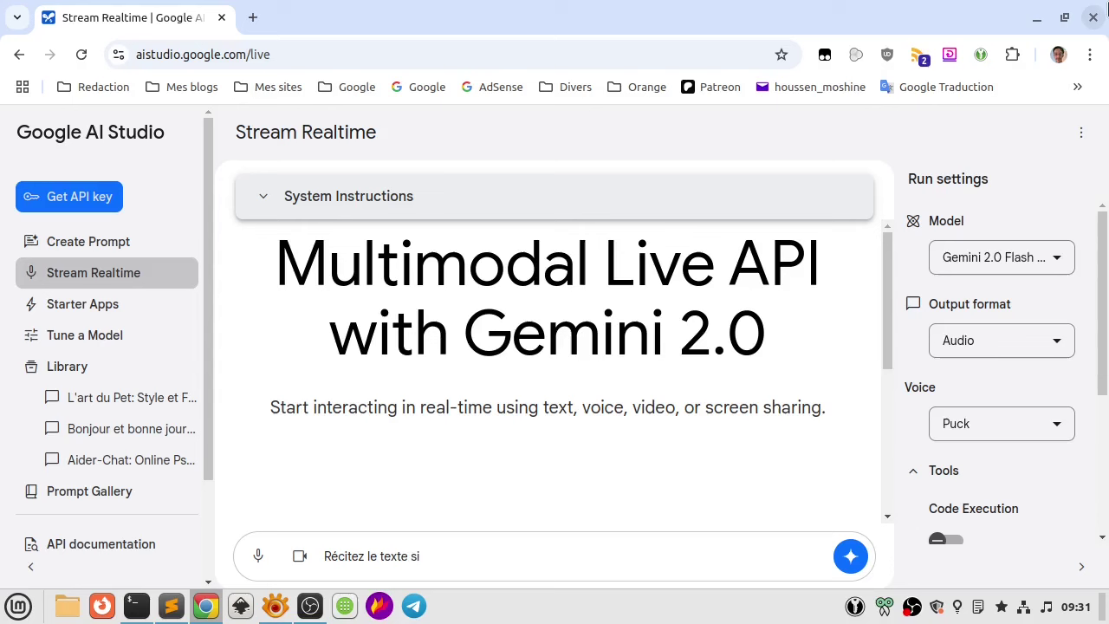
key("BackSpace")
type("uivant an audio :")
key("shift+Return")
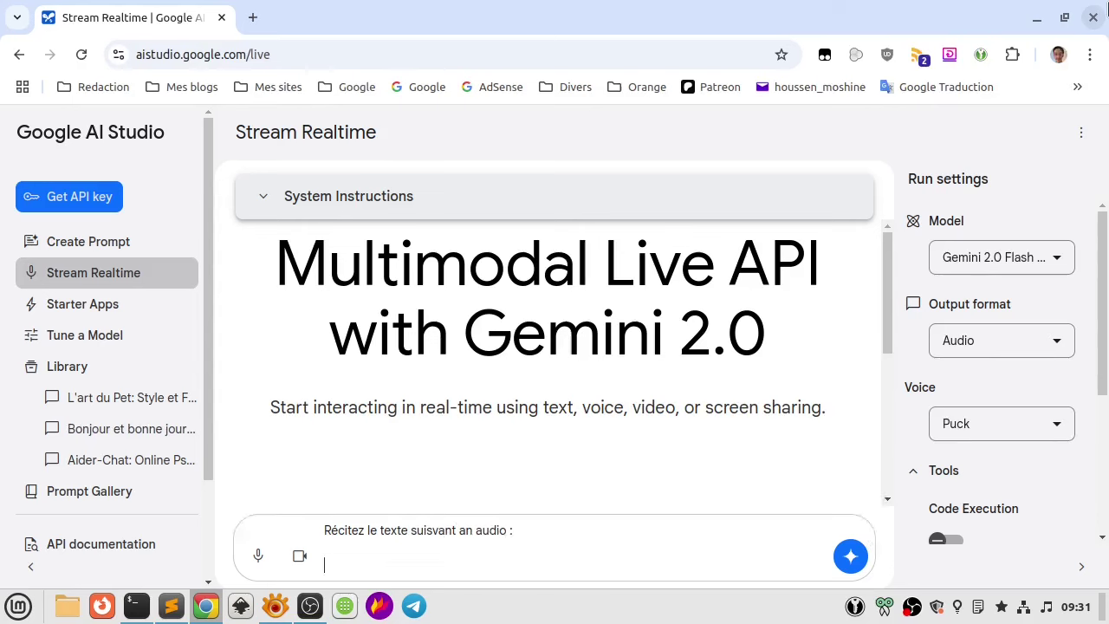
Paste the copied text on the futility of the world below the instruction and send the message
type("Car au bout du compte, la seule chose qui restera de nous, c'est cette étrange symphonie de pets qui aura empli nos vies d'une douce mélodie absurde, le seul héritage que nous laisserons à ce monde, et qui en définitive, pourrait bien être notre plus belle œuvre.")
key("shift+Return")
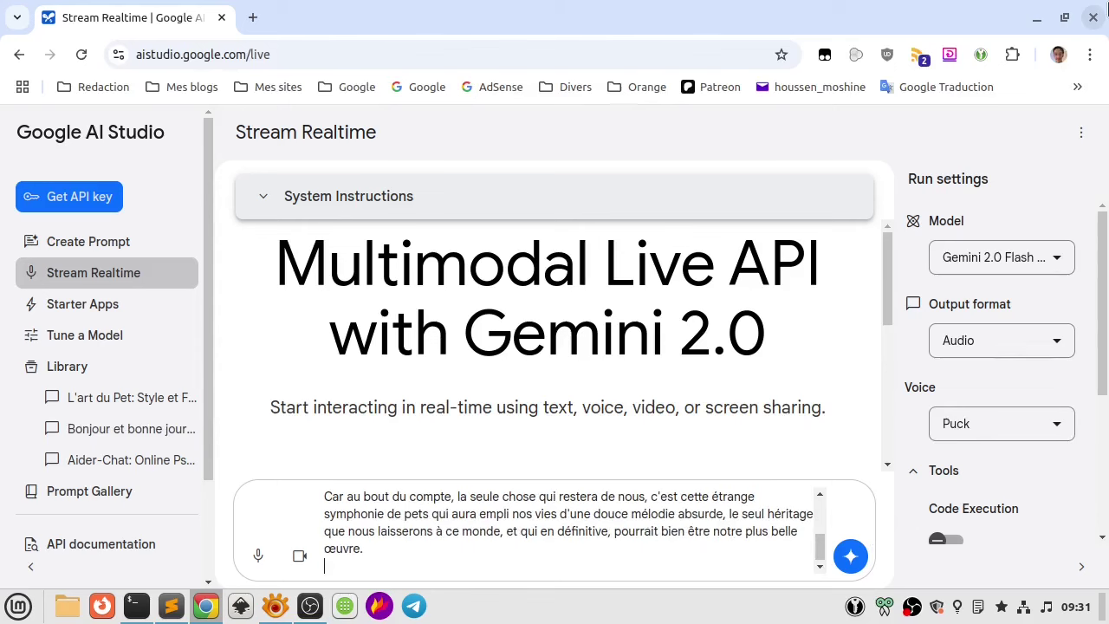
left_click(850, 561)
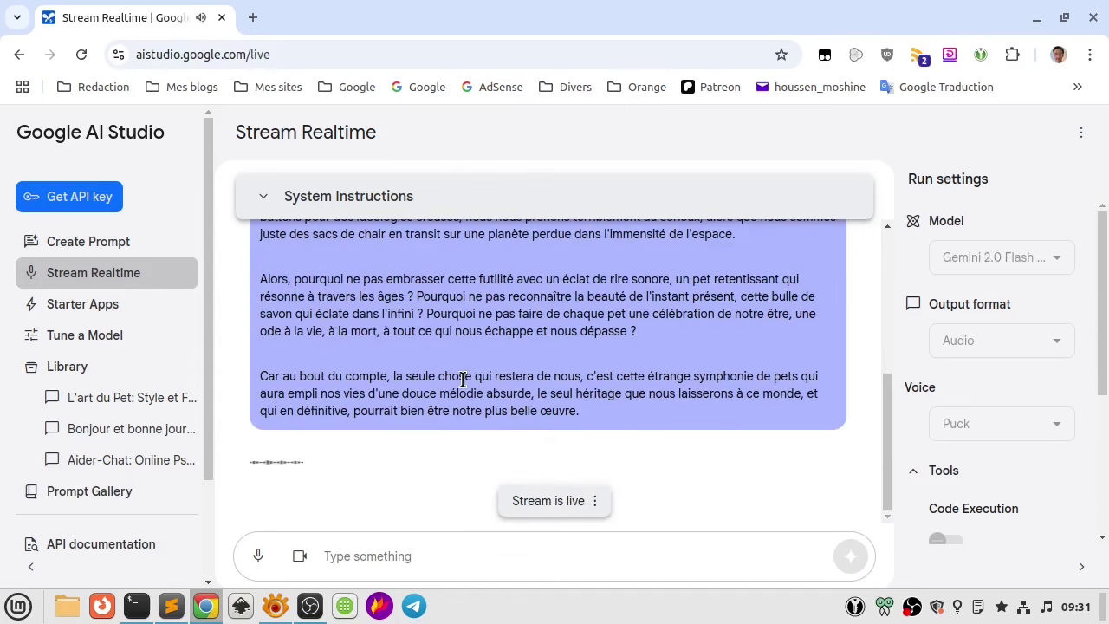
Follow the sent text during the audio recitation and disconnect the live stream
scroll(463, 378, "up", 10)
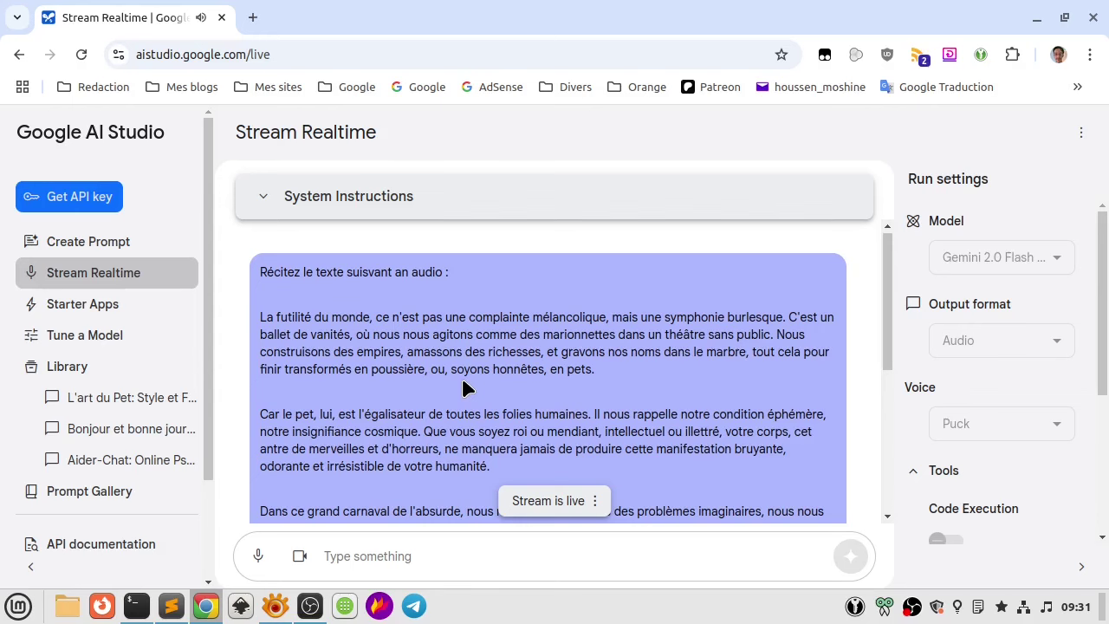
scroll(435, 414, "down", 3)
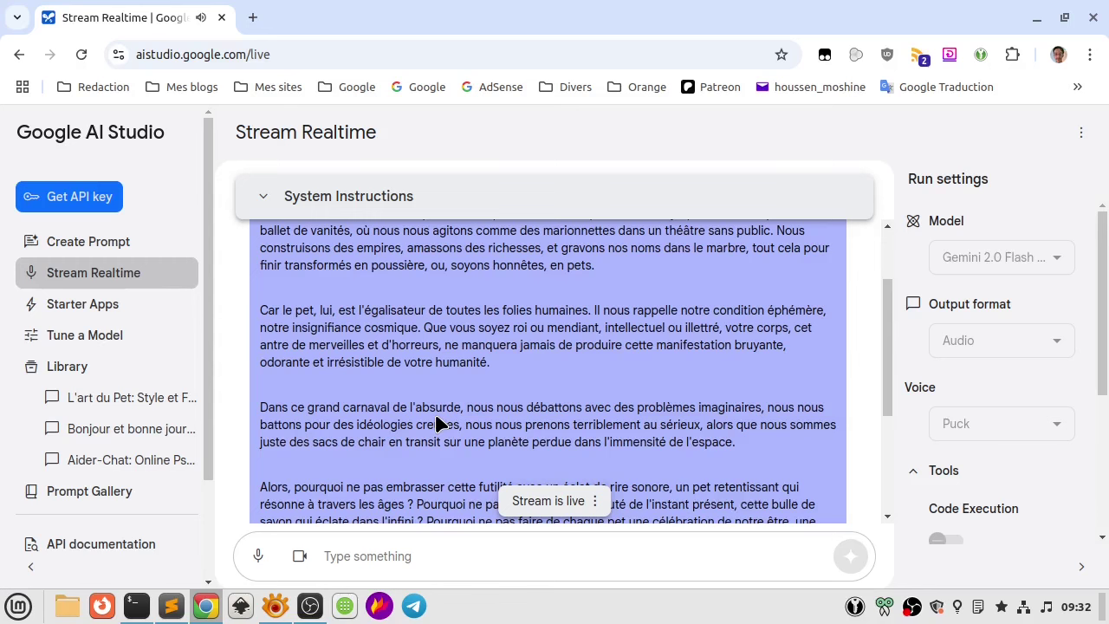
scroll(437, 423, "down", 2)
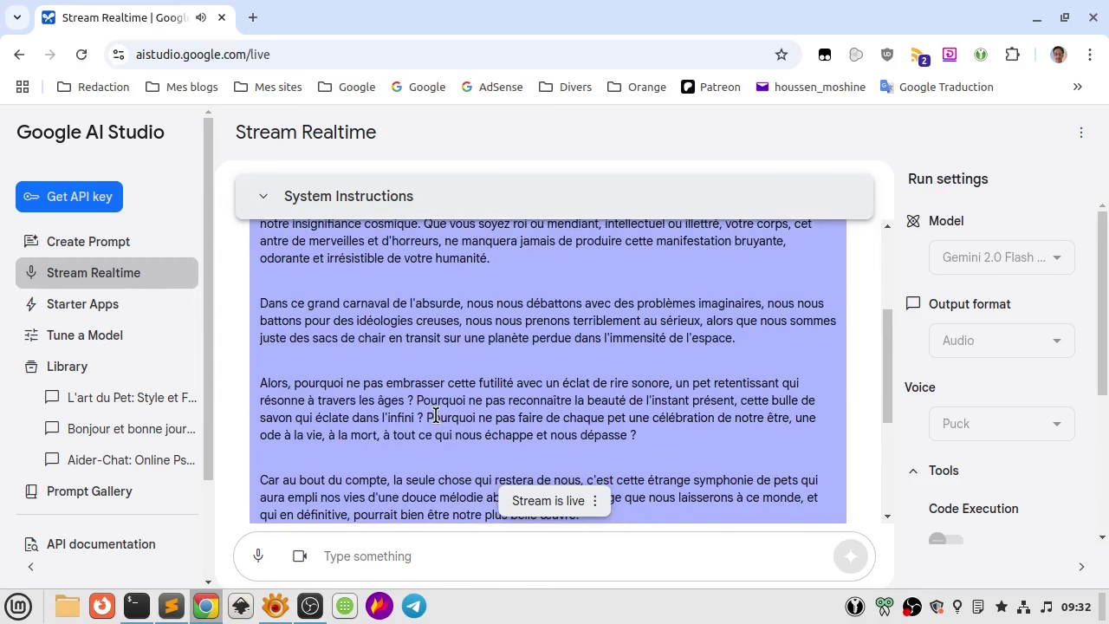
left_click(598, 502)
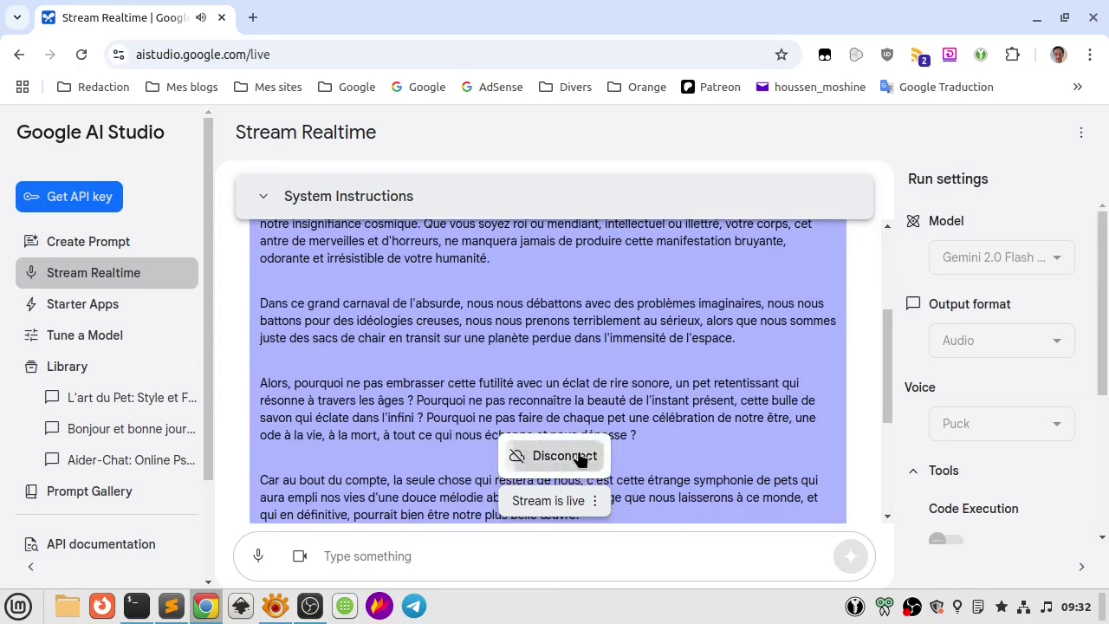
left_click(579, 458)
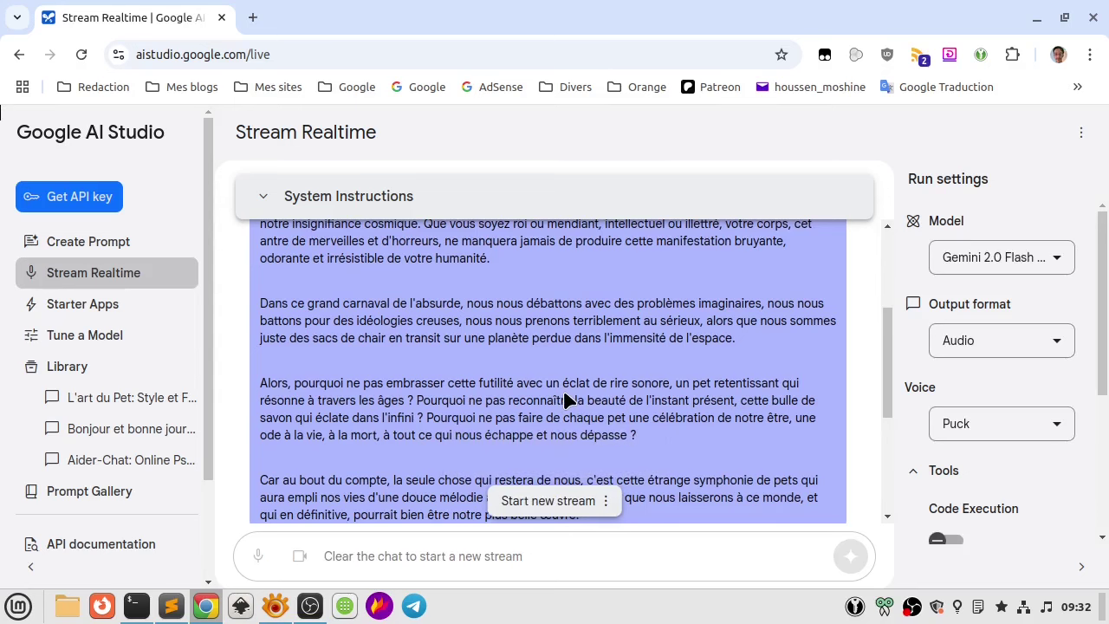
Review the sent recitation text in the realtime stream and open a new untitled prompt
scroll(565, 400, "up", 2)
scroll(424, 398, "up", 2)
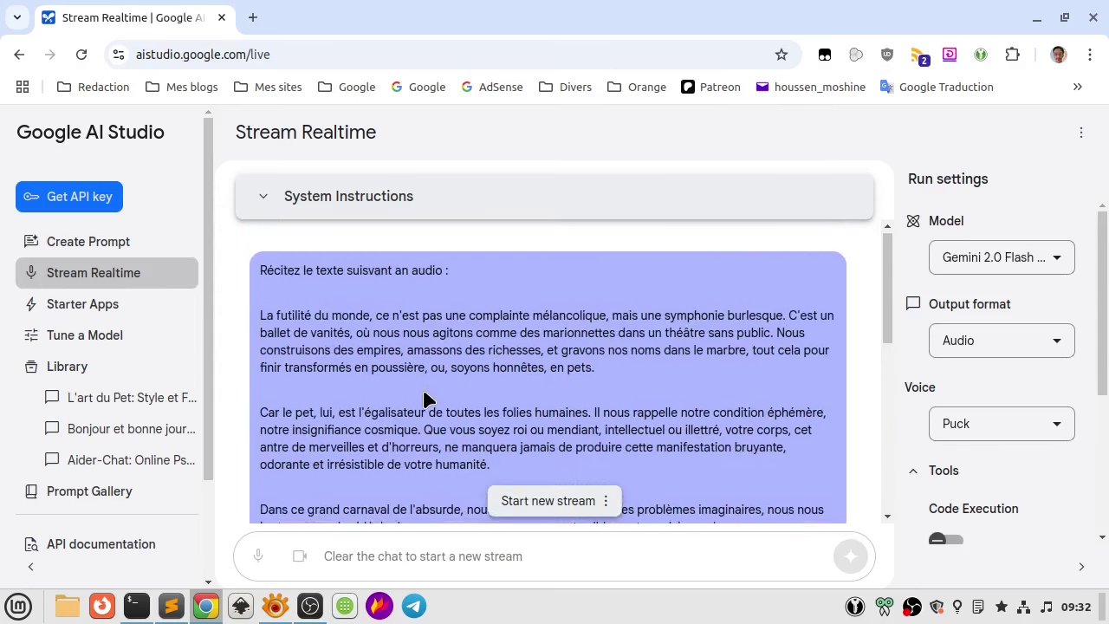
scroll(424, 398, "down", 4)
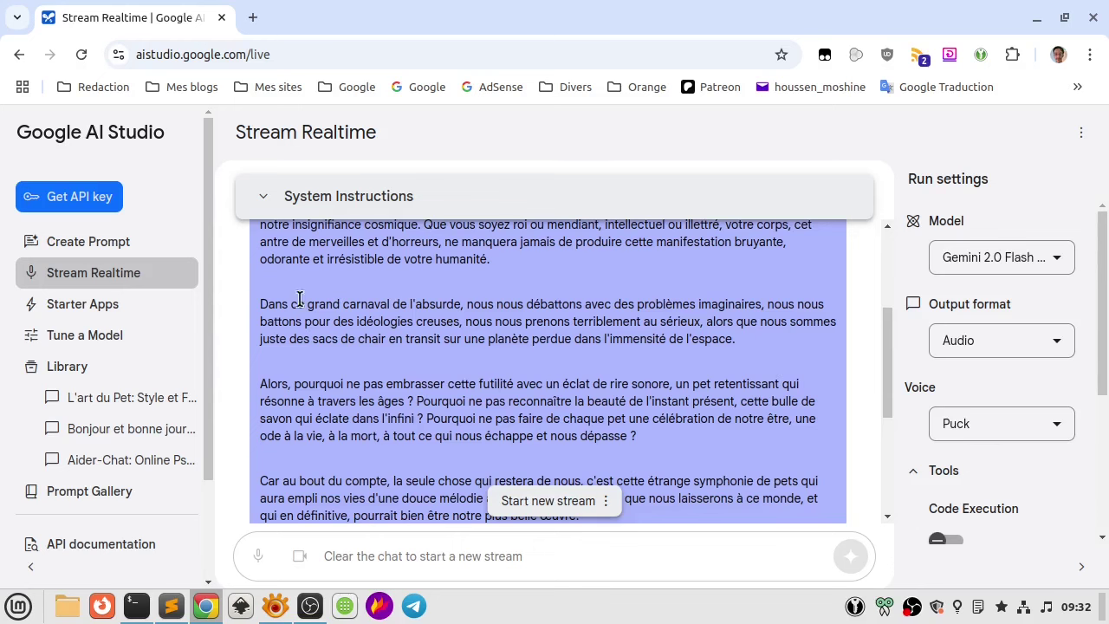
left_click(119, 241)
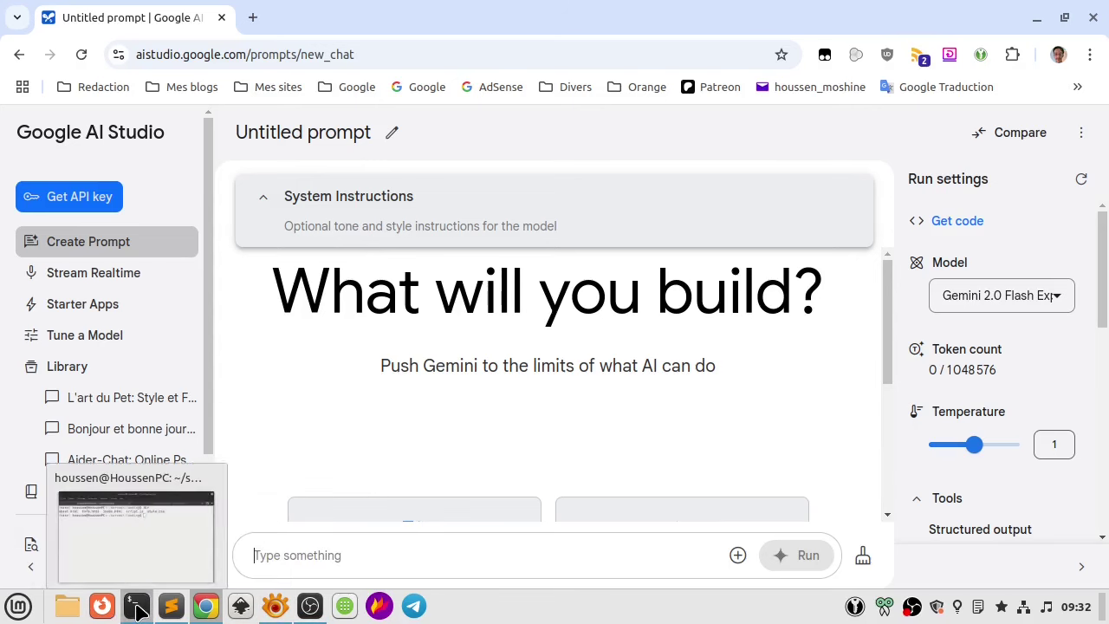
Glance at the landing folder in the terminal, and try to create an API key on Google AI Studio's API keys page
left_click(137, 608)
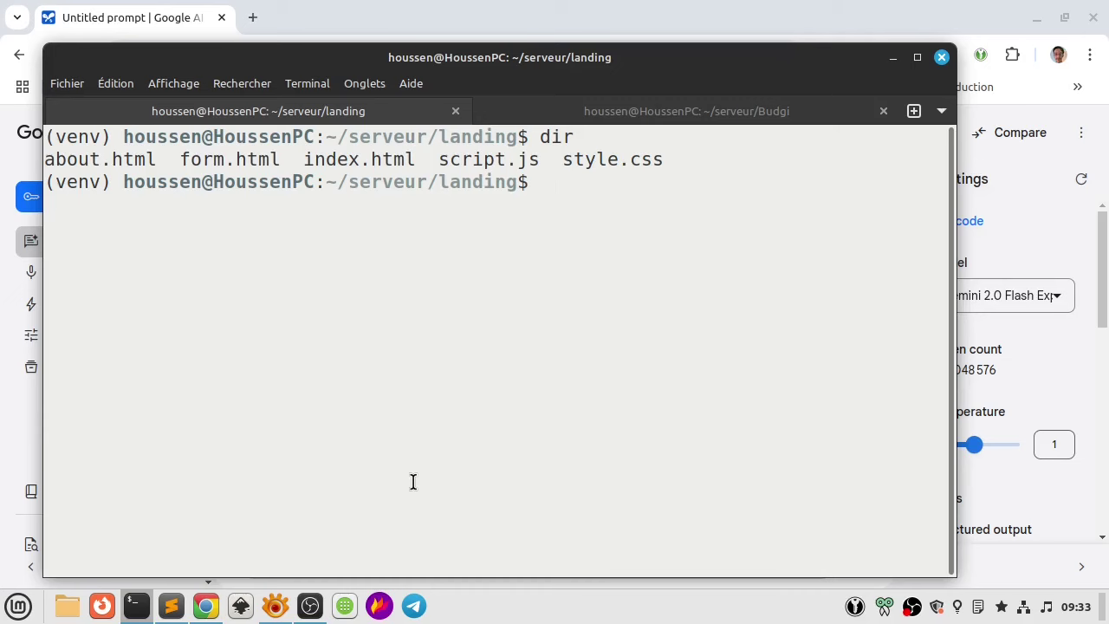
key("alt+Tab")
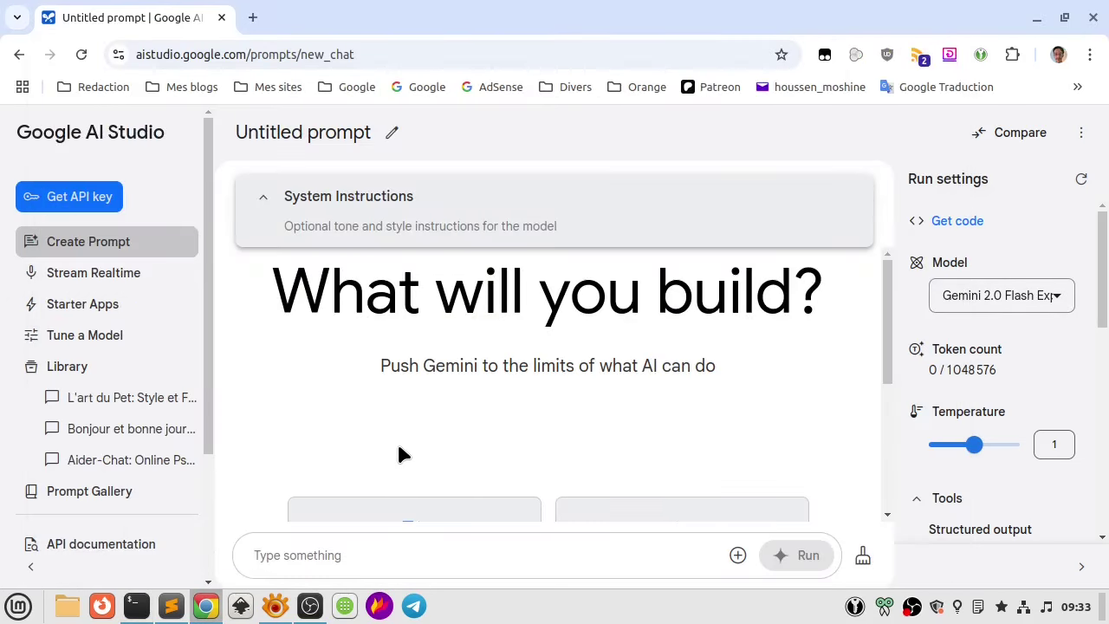
left_click(78, 198)
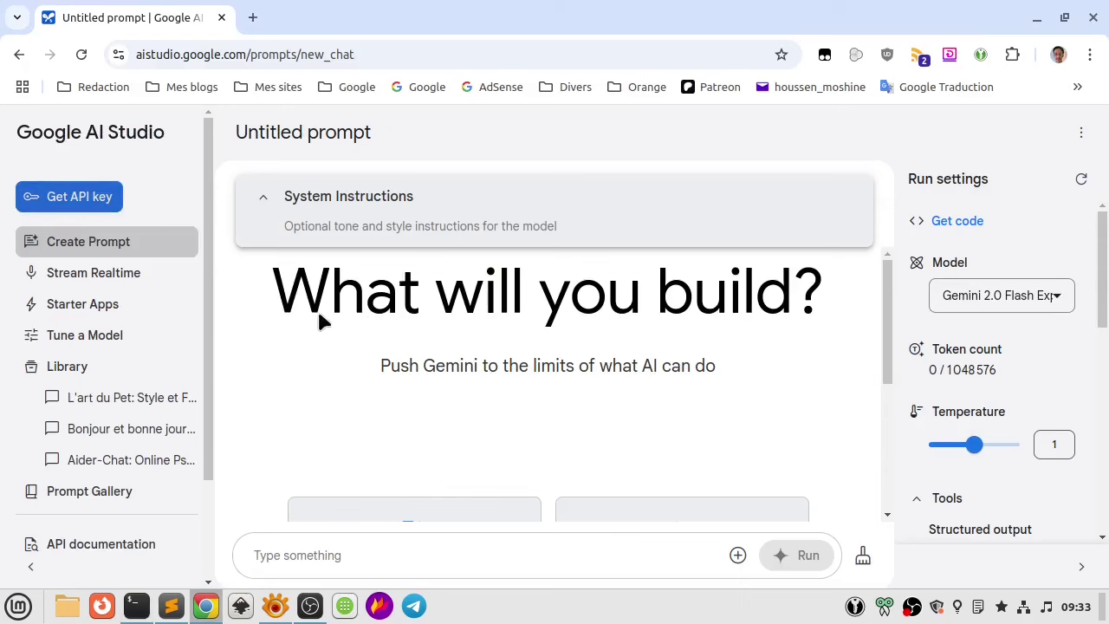
scroll(313, 347, "down", 3)
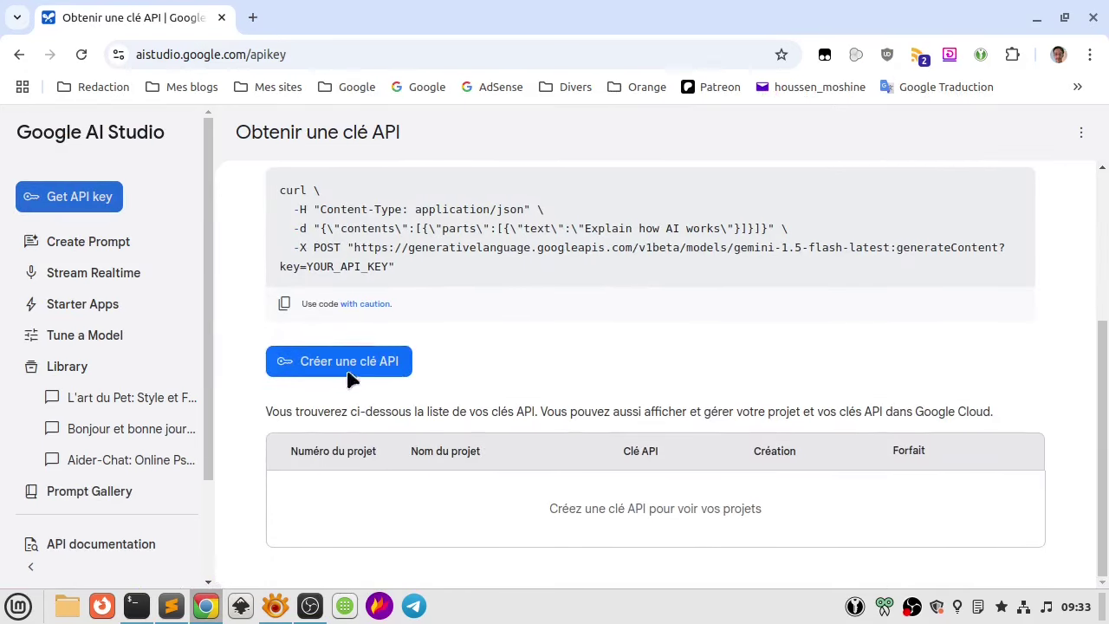
left_click(358, 367)
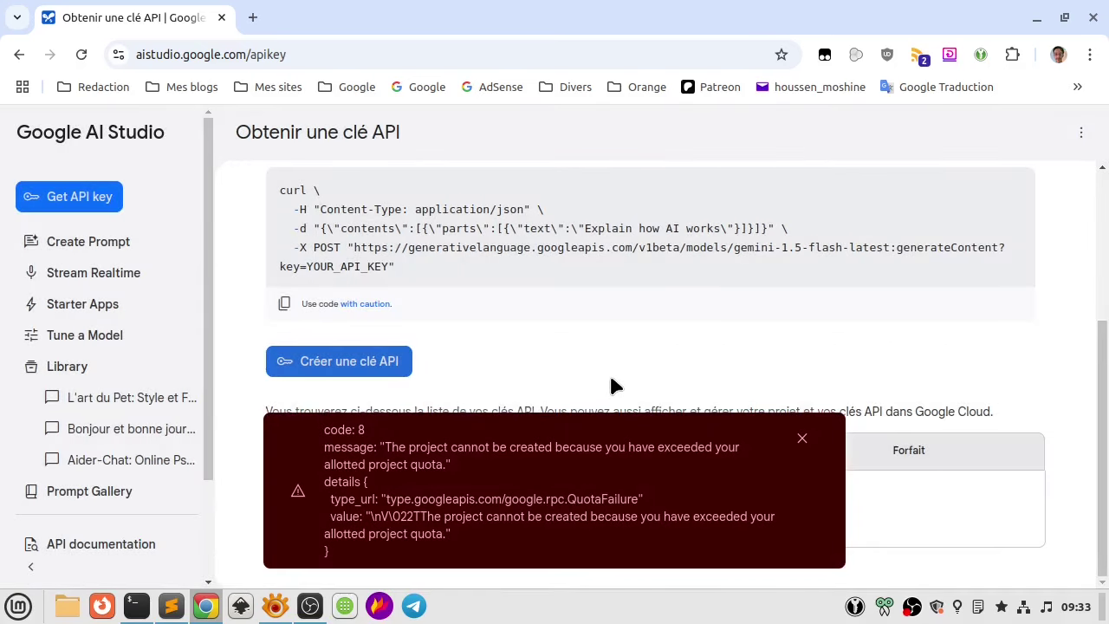
scroll(354, 452, "up", 3)
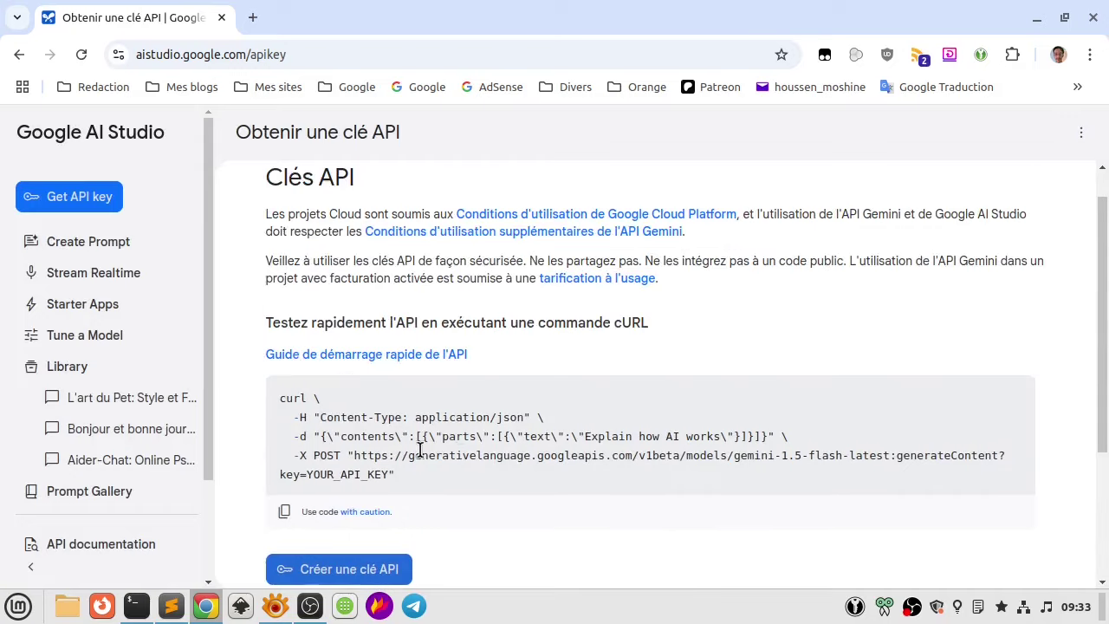
scroll(563, 524, "down", 3)
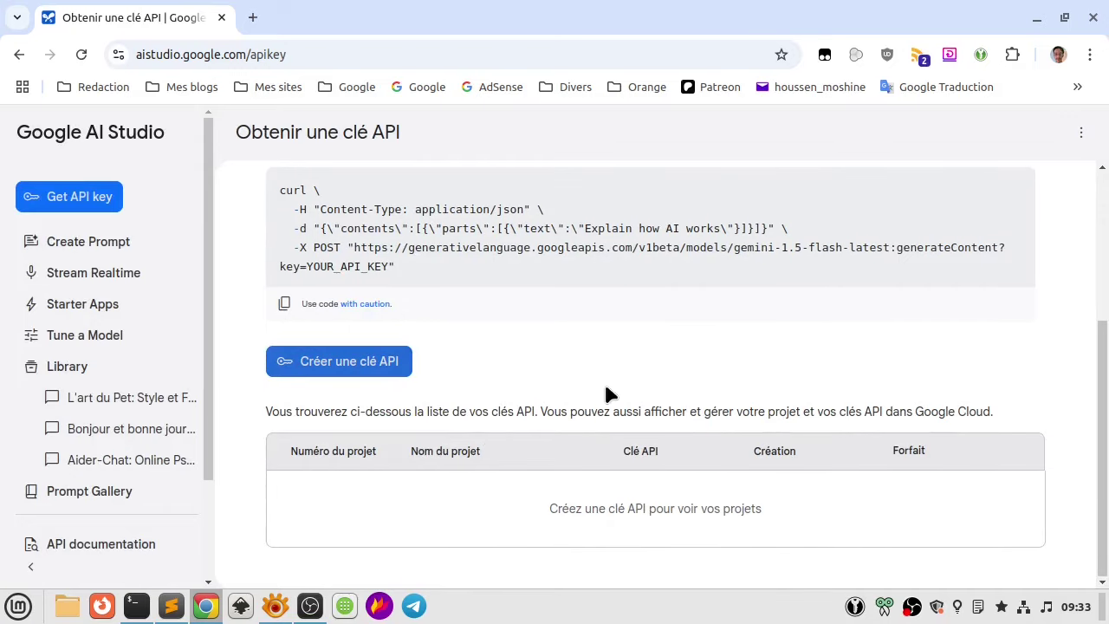
scroll(605, 392, "up", 3)
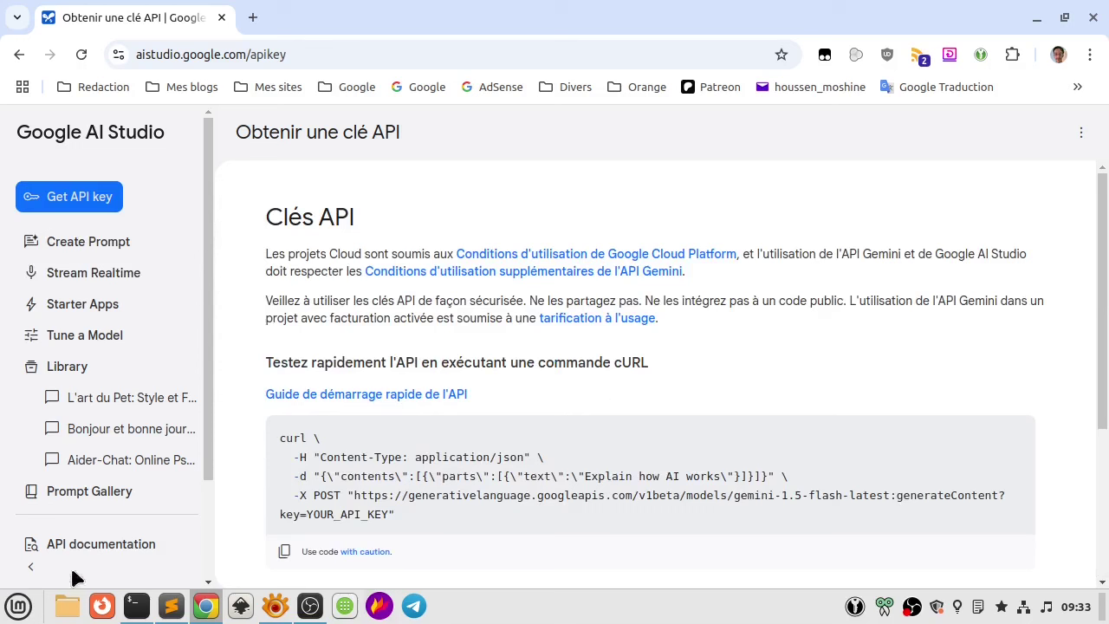
Locate the .env file in the home folder, inspect the models set in .aider.conf.yml, and return to the browser
left_click(76, 608)
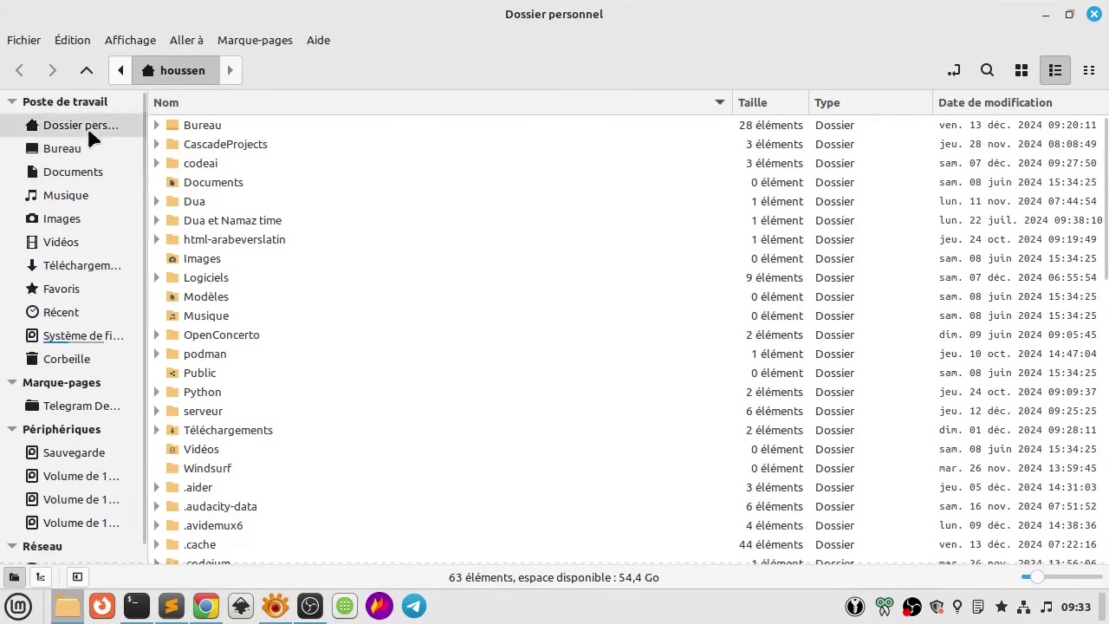
scroll(367, 407, "down", 8)
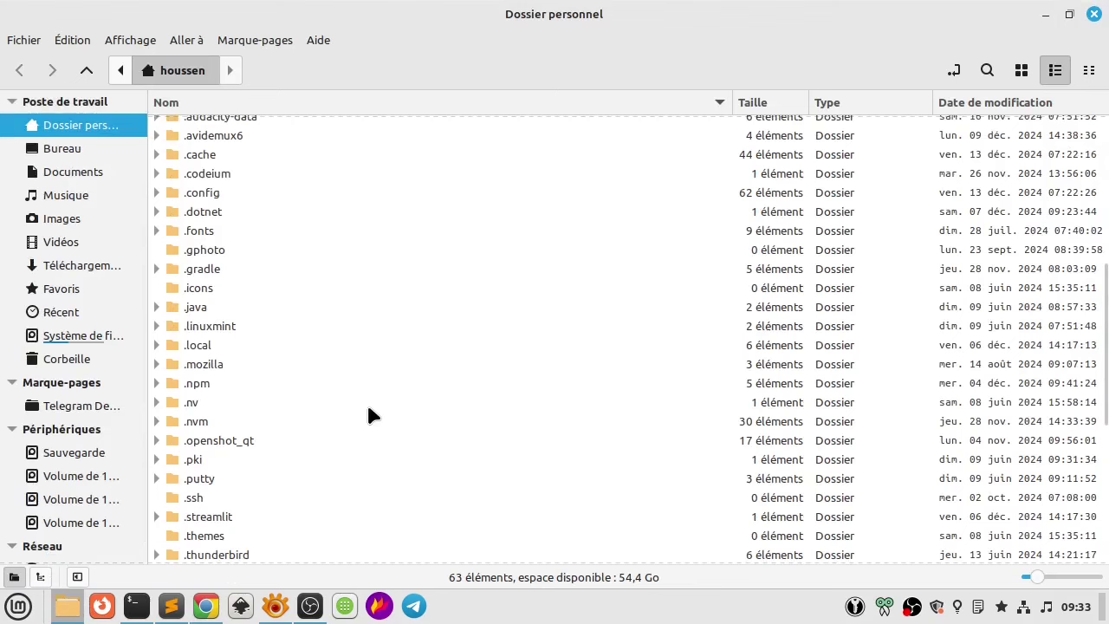
scroll(370, 399, "down", 8)
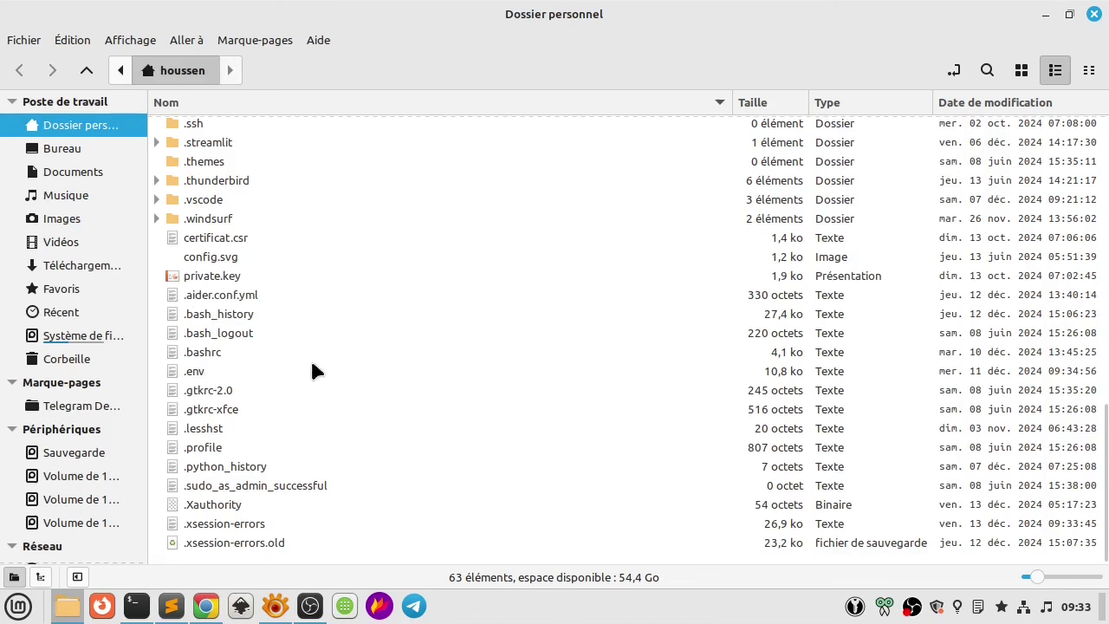
left_click(212, 372)
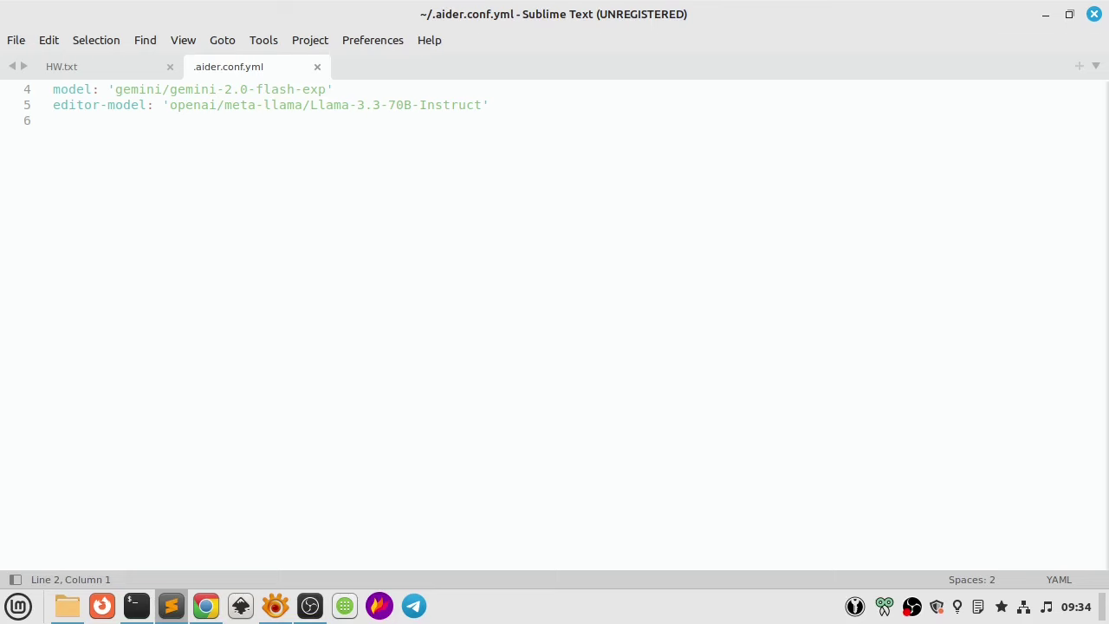
left_click(312, 605)
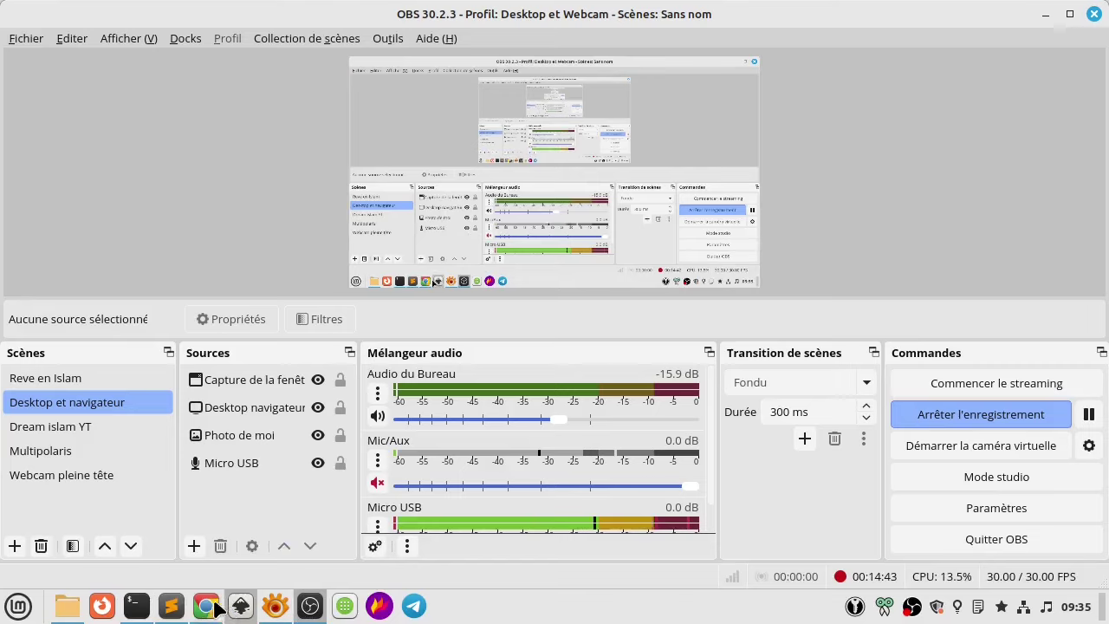
left_click(208, 606)
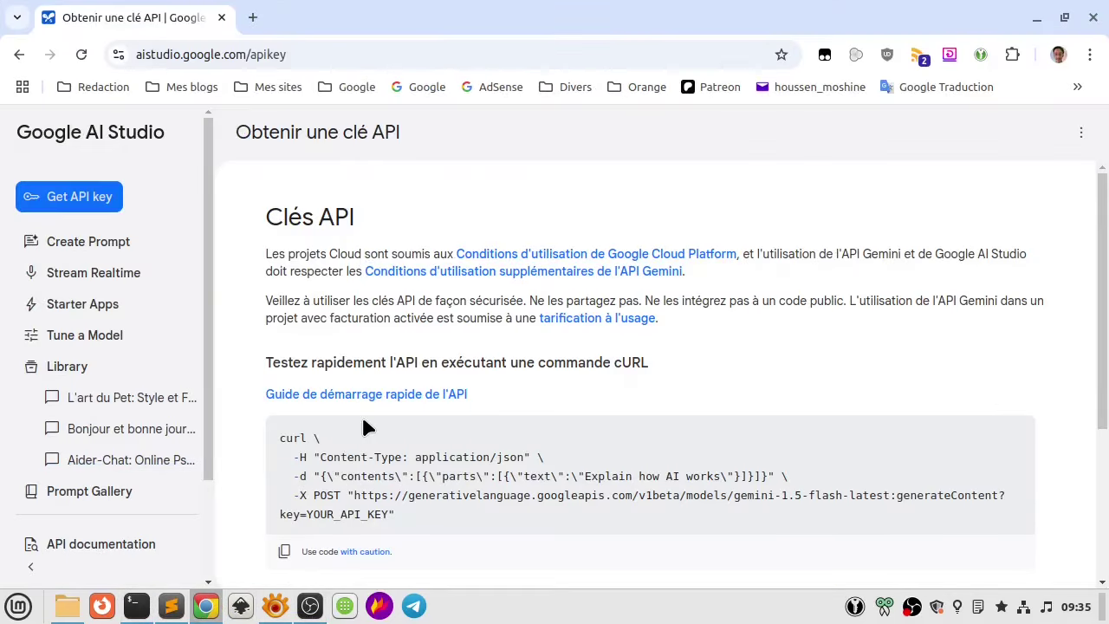
Start aider from the landing folder in the terminal and answer "n" to opening the documentation URL
left_click(136, 606)
type("aider")
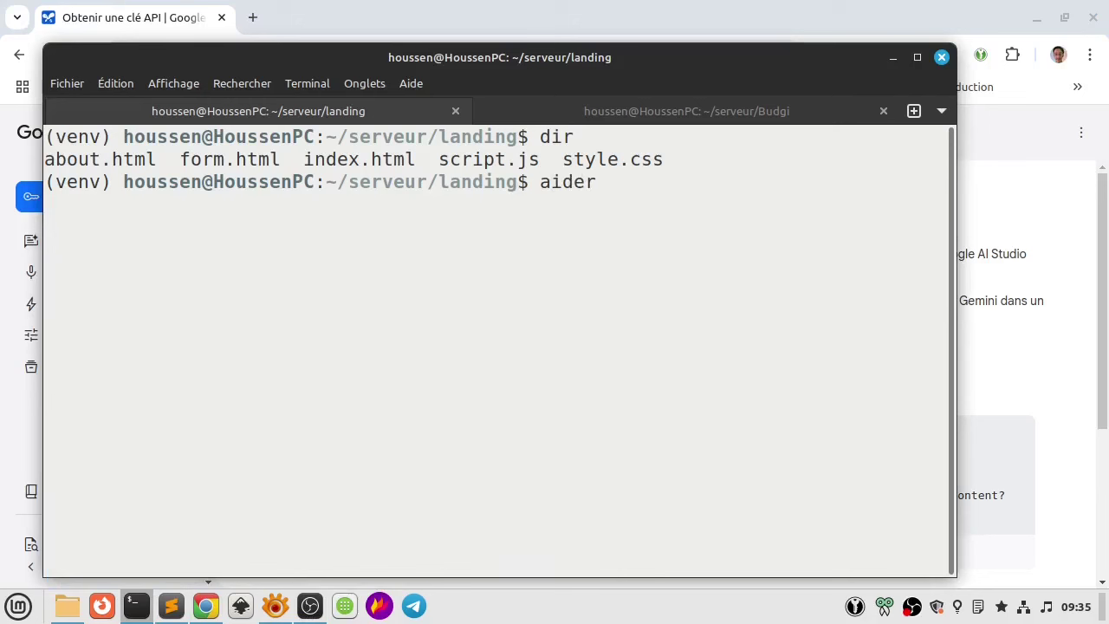
key("Return")
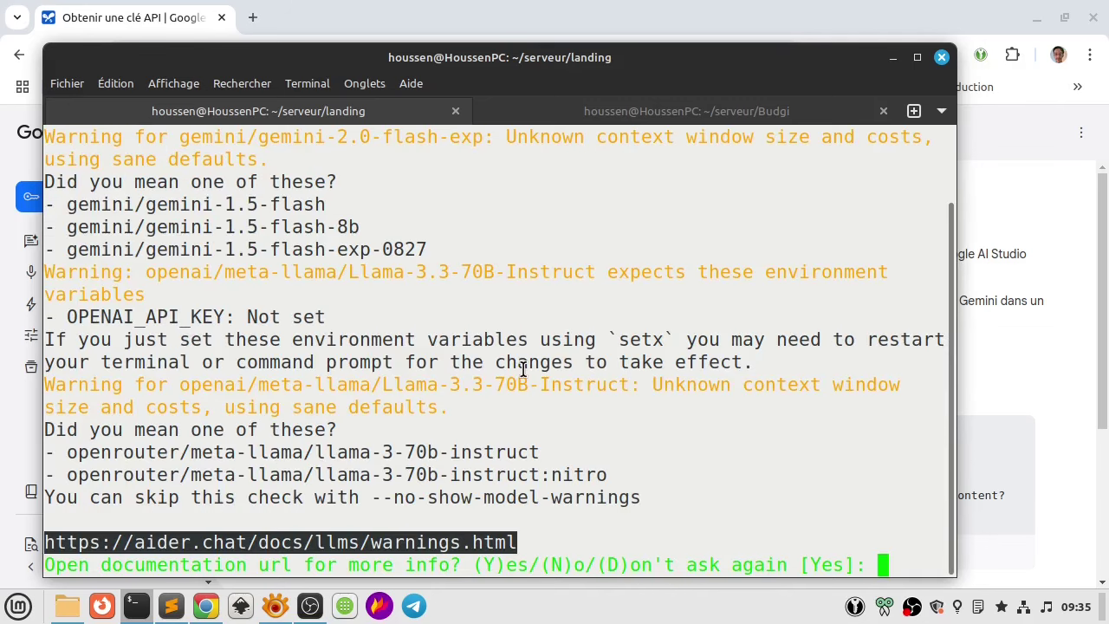
type("n")
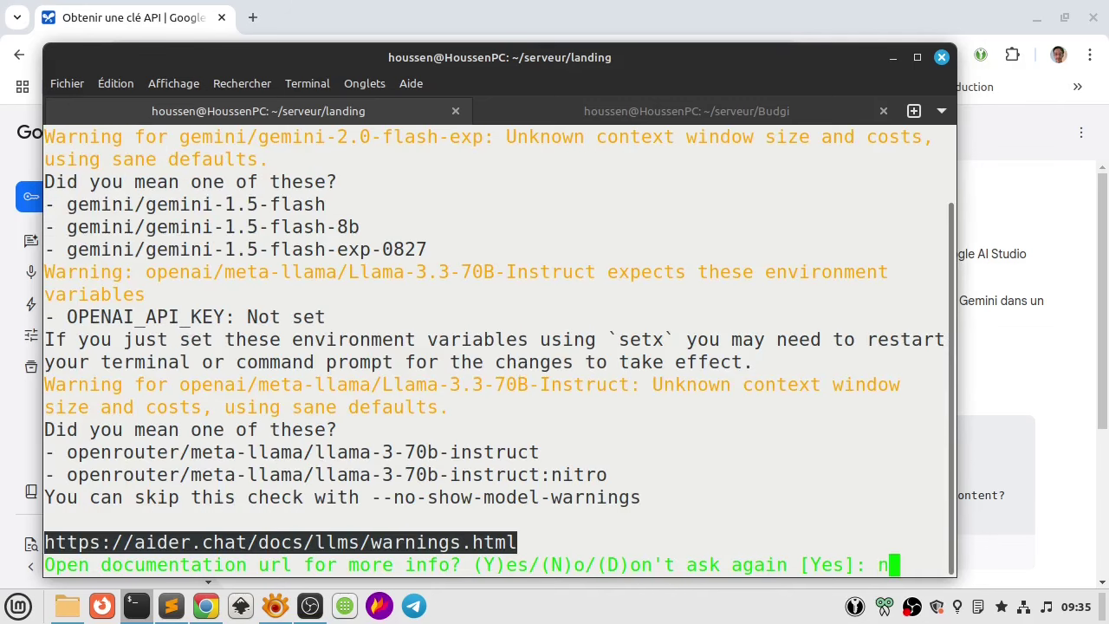
key("Return")
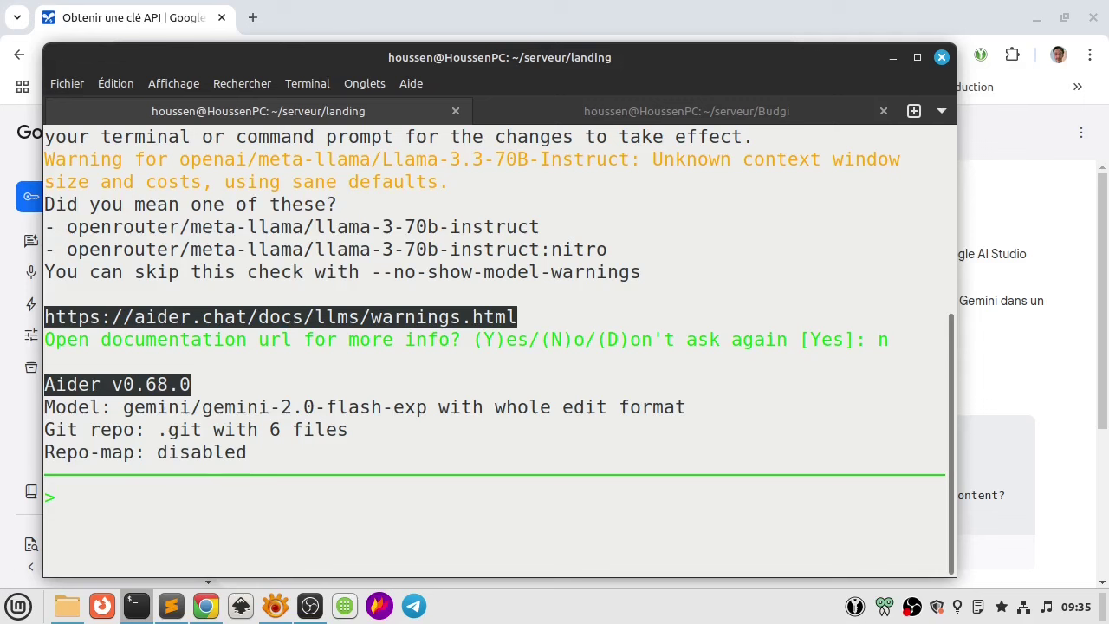
Send "dir" to Aider, interrupt its input prompt once, and review the reply and the model information
type("dir")
key("Return")
key("ctrl+c")
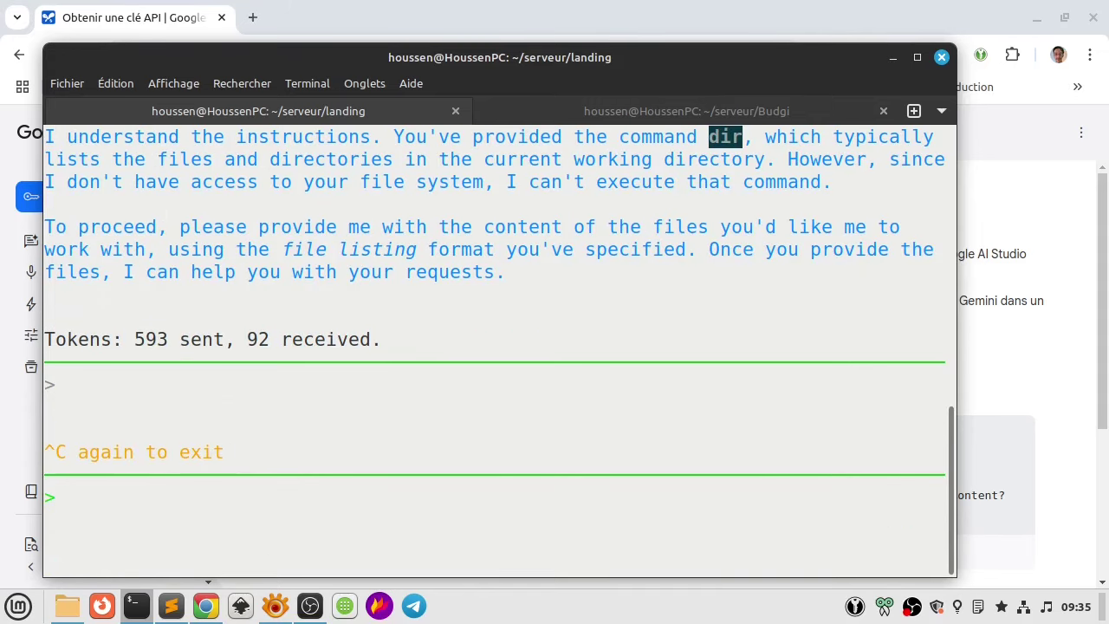
scroll(530, 370, "up", 6)
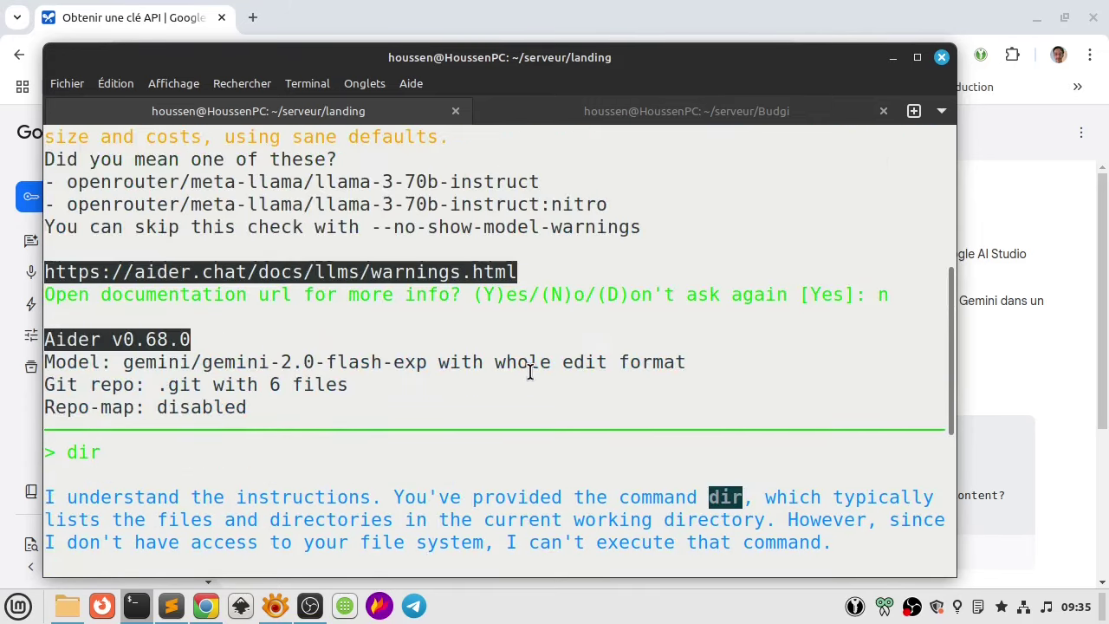
scroll(530, 371, "down", 6)
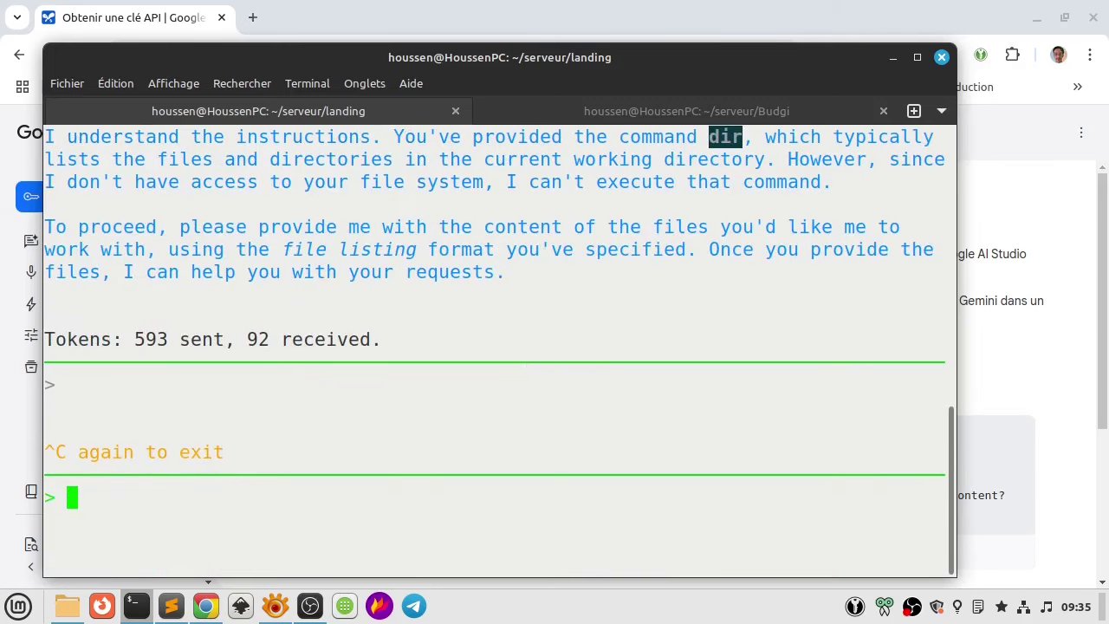
Request Aider's repository map with /map and try to add all files using "/add /*"
type("/map")
key("Return")
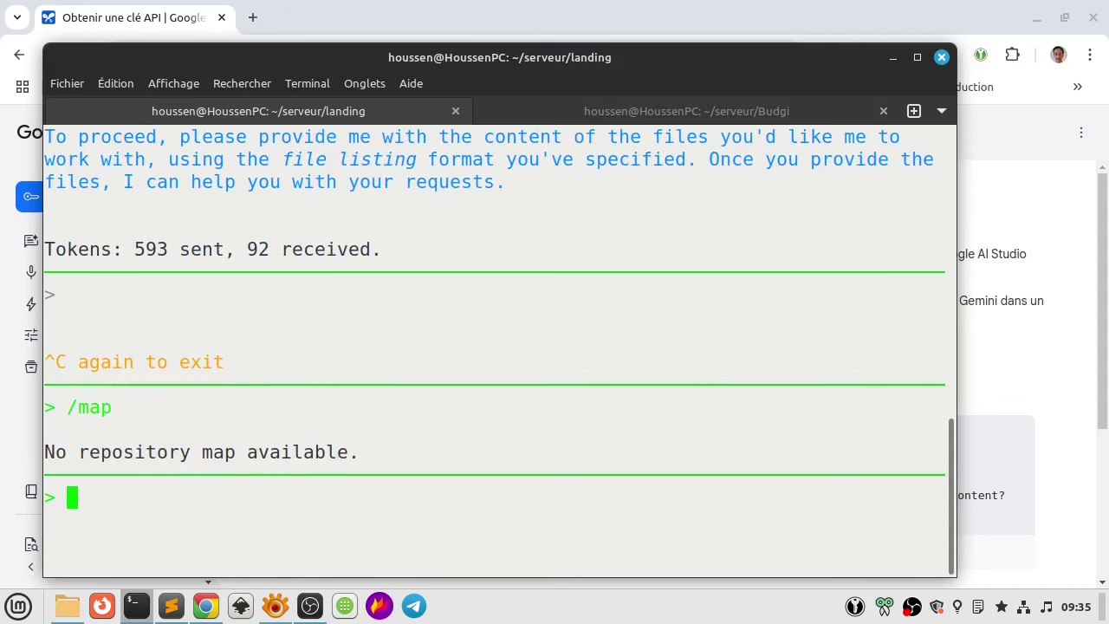
scroll(530, 371, "up", 7)
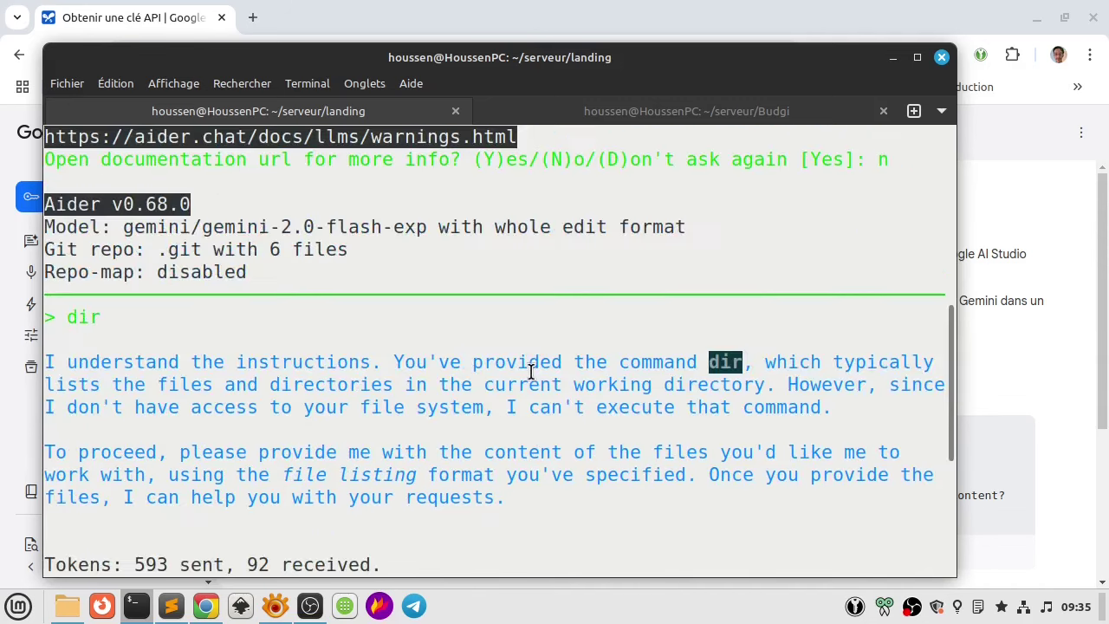
scroll(532, 374, "down", 7)
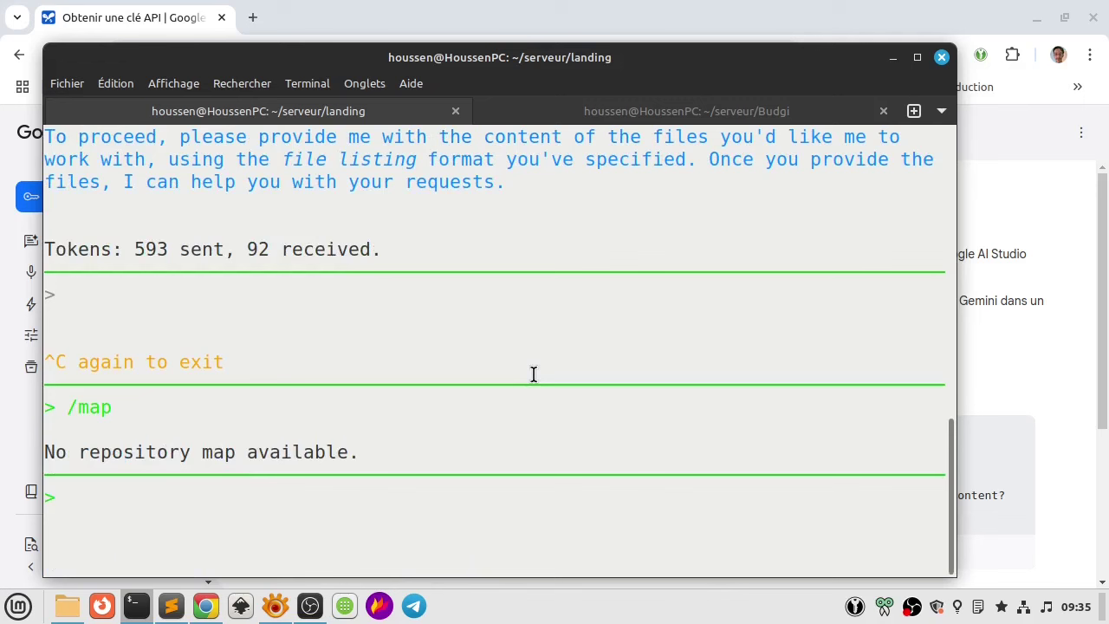
type("/add /*")
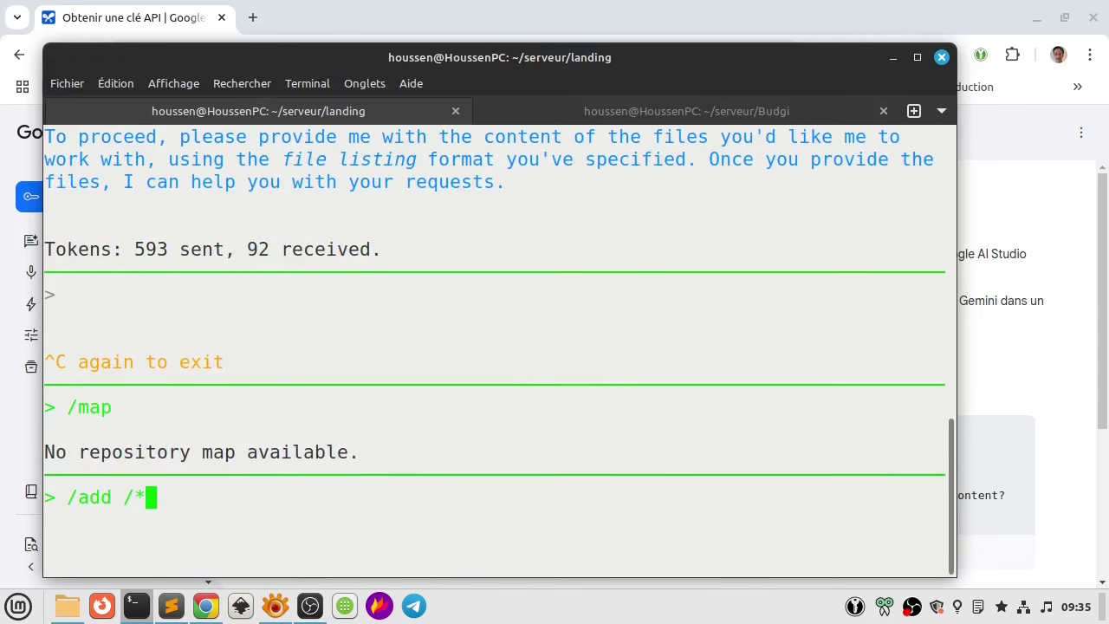
key("Return")
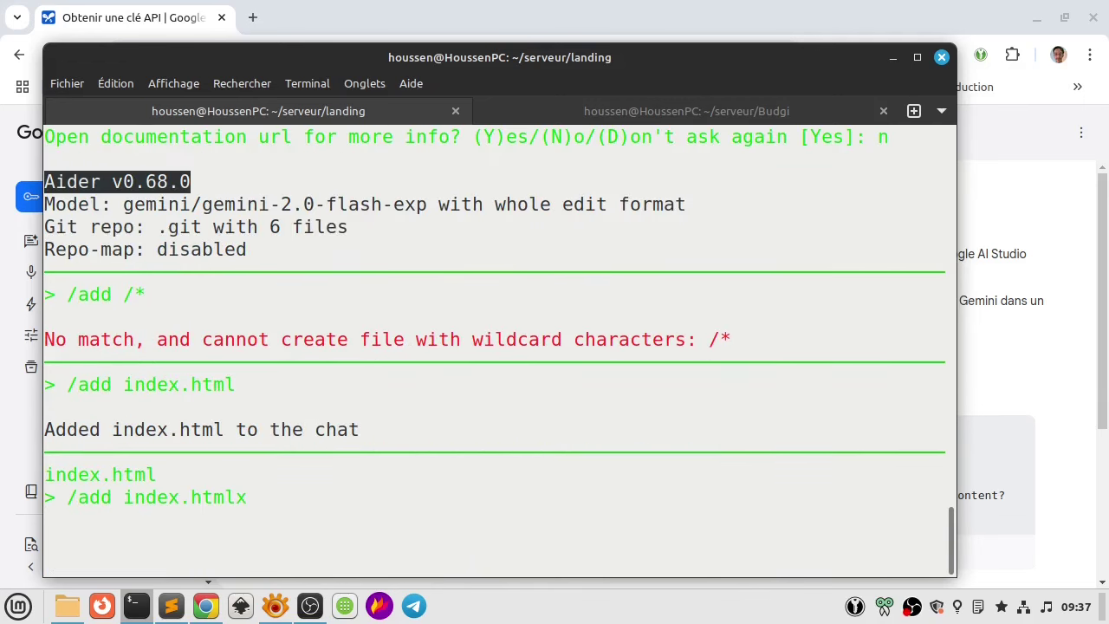
Add style.css, script.js, about.html and form.html to the Aider chat with /add, and request the repository map with /map
key("BackSpace")
key("BackSpace")
key("BackSpace")
key("BackSpace")
key("BackSpace")
key("BackSpace")
key("BackSpace")
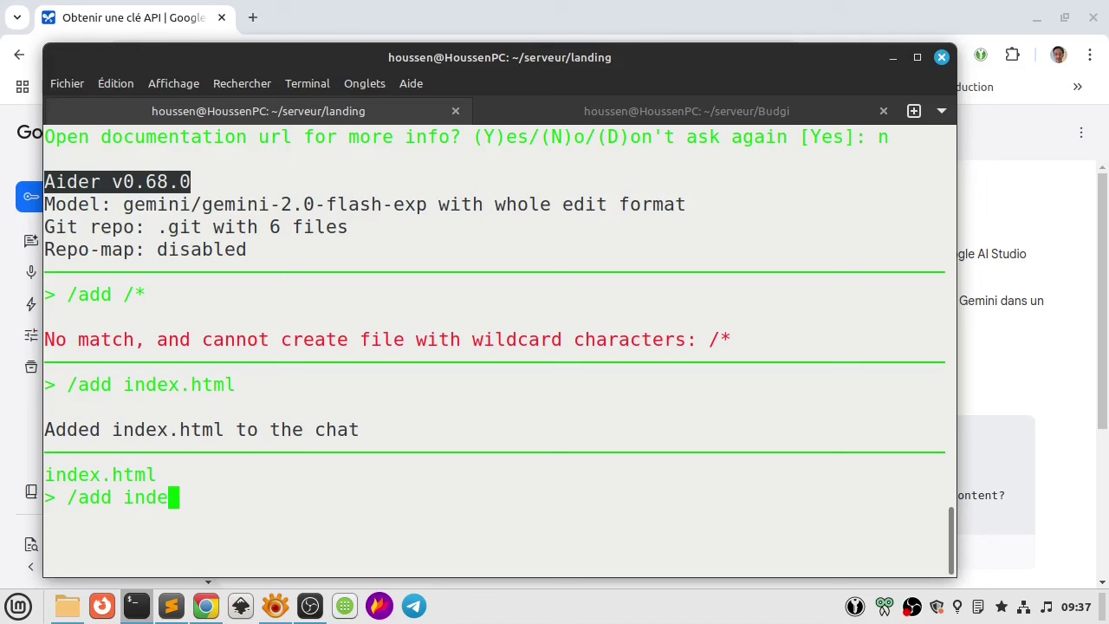
key("BackSpace")
key("BackSpace")
key("BackSpace")
key("BackSpace")
type("st")
key("Tab")
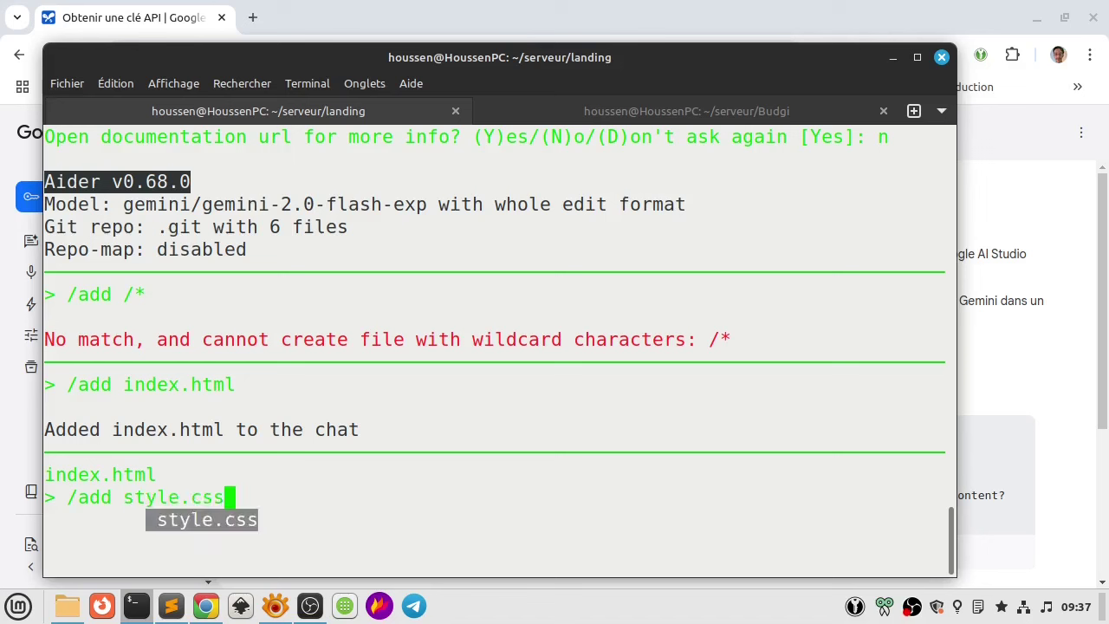
type("sc")
key("Tab")
type("abo")
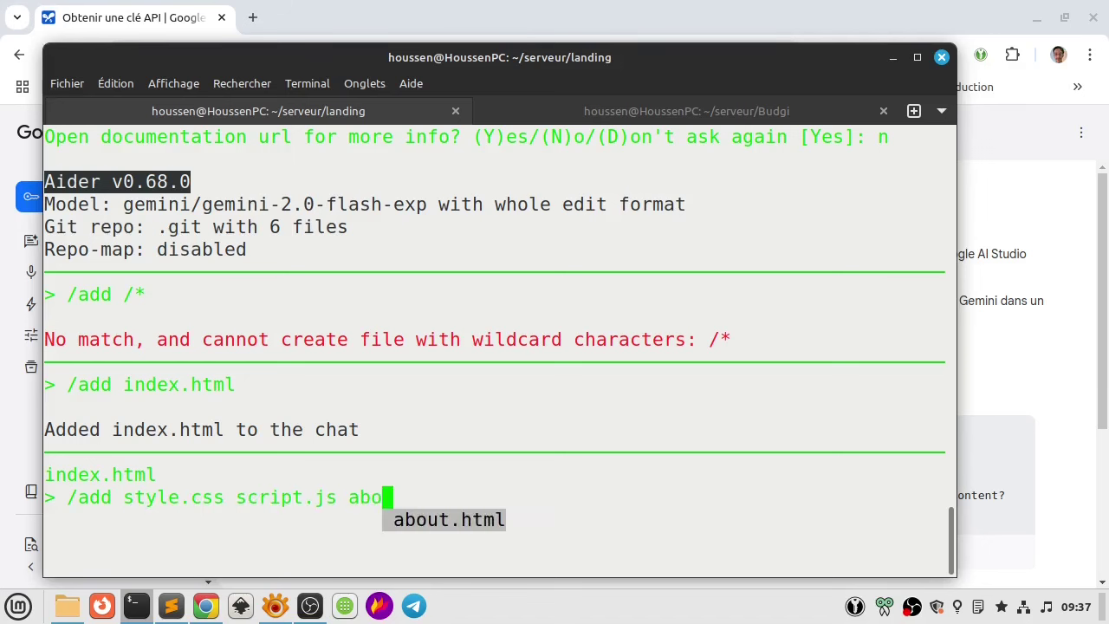
type("u")
key("Tab")
type("form")
key("Tab")
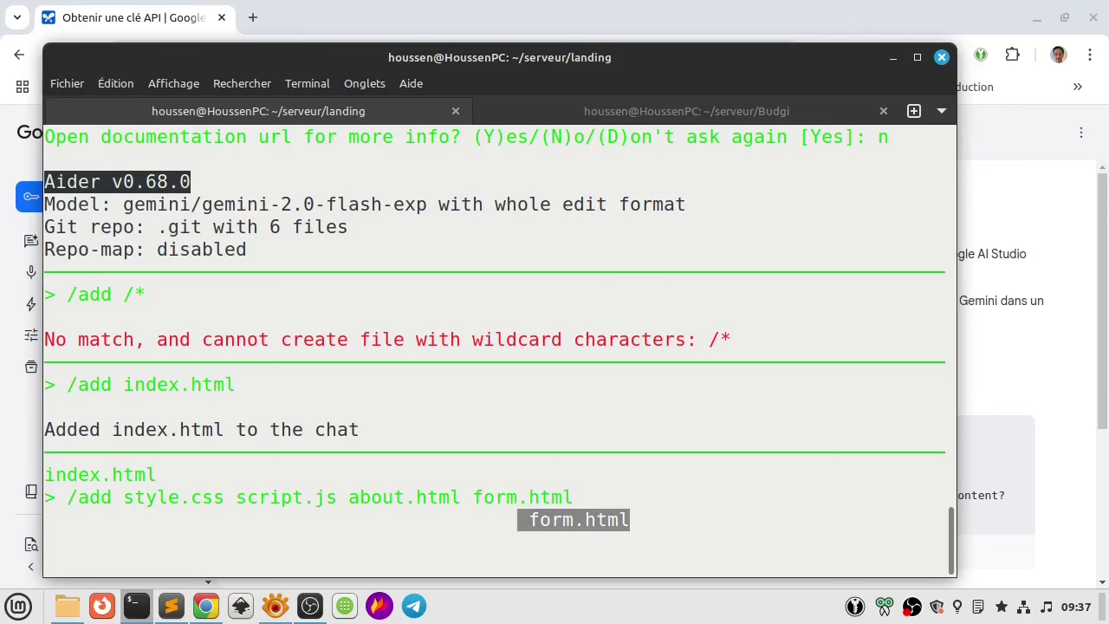
key("Return")
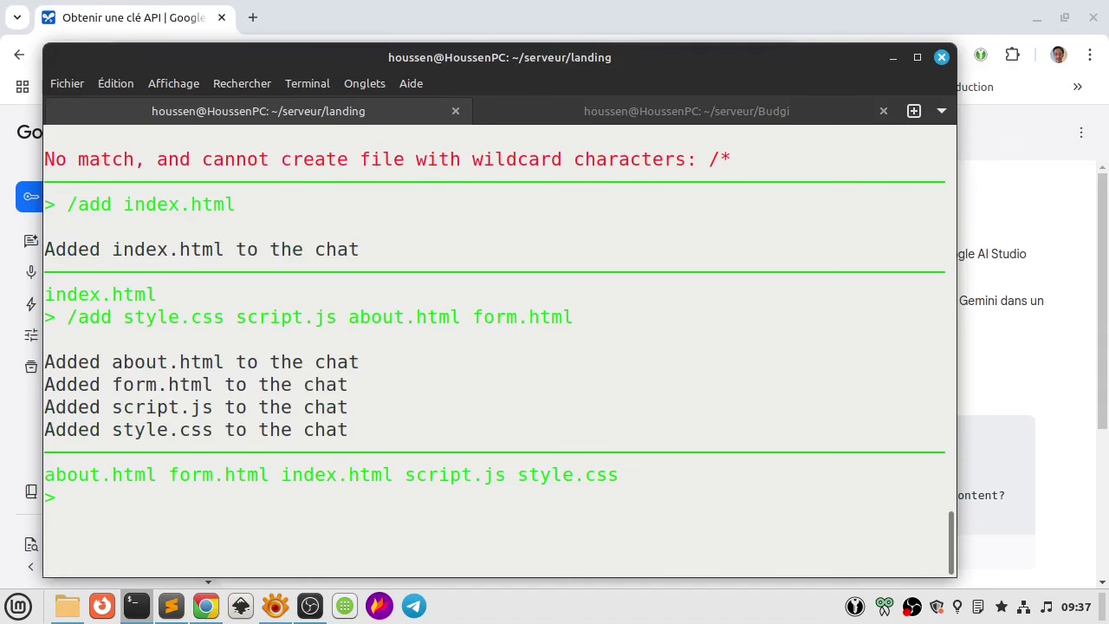
type("/map")
key("Return")
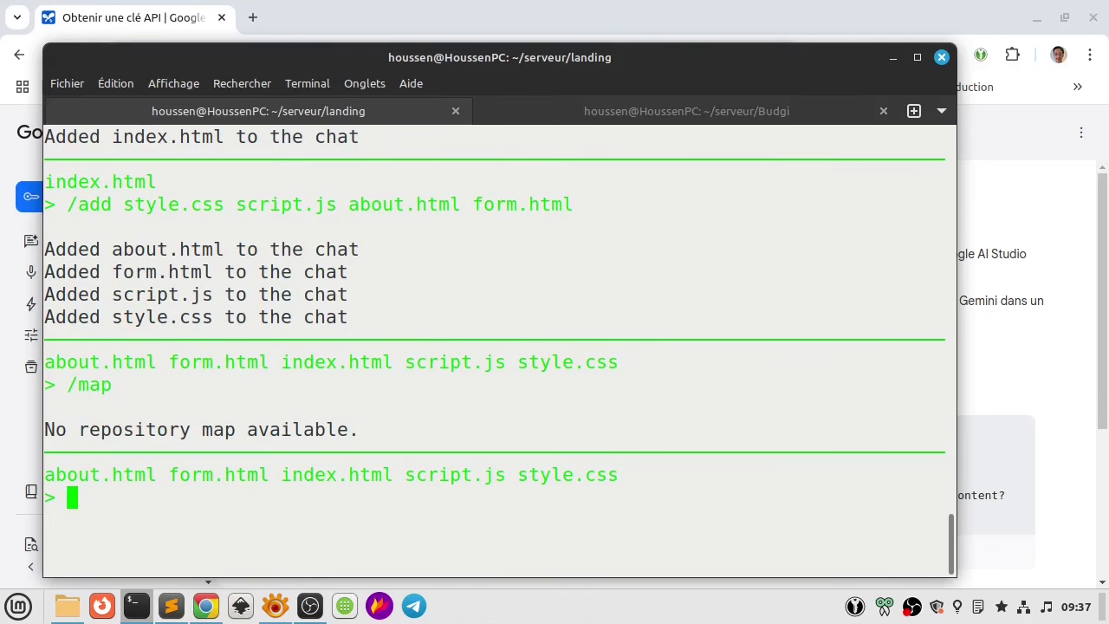
Begin the Aider prompt with "Créez une landing page pour un youtubeur nommé" followed by the YouTuber's full name in quotation marks
scroll(494, 347, "up", 4)
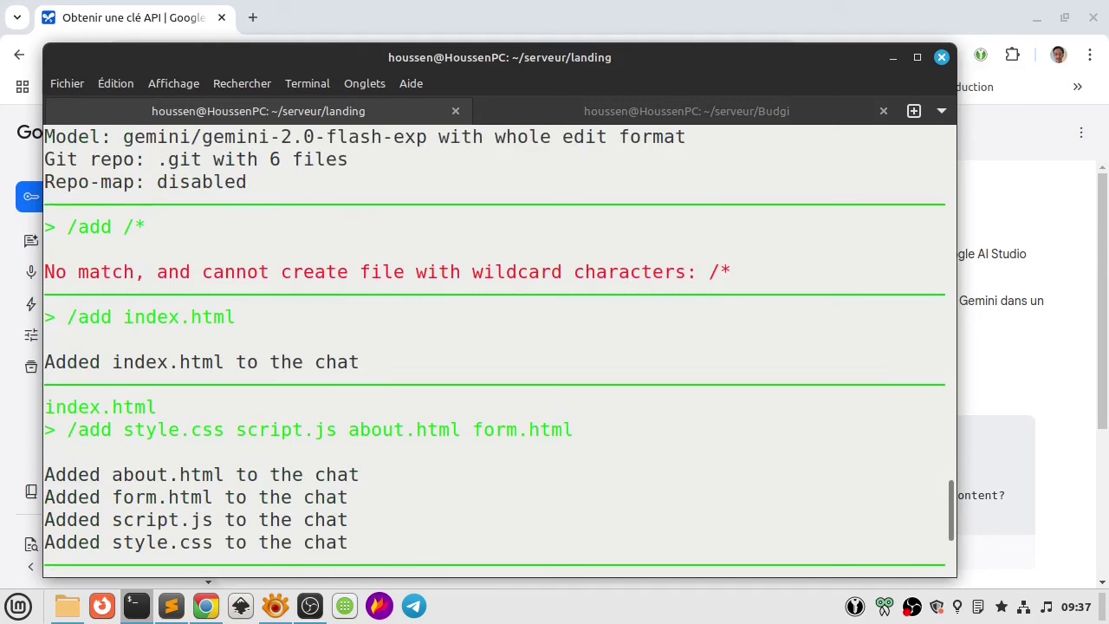
scroll(494, 346, "down", 1)
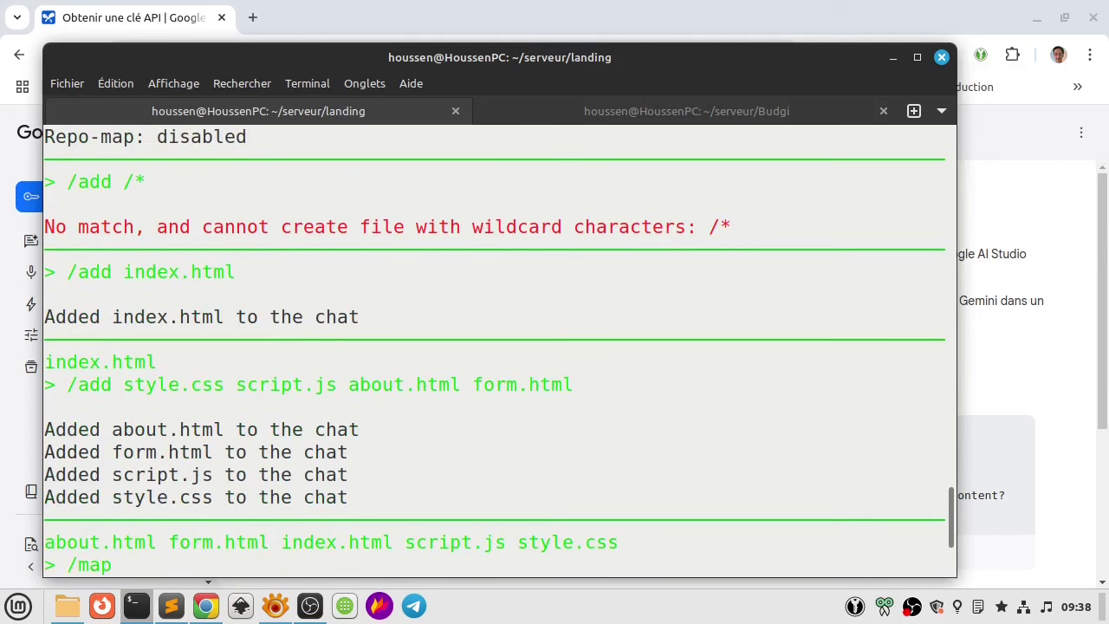
scroll(494, 346, "down", 3)
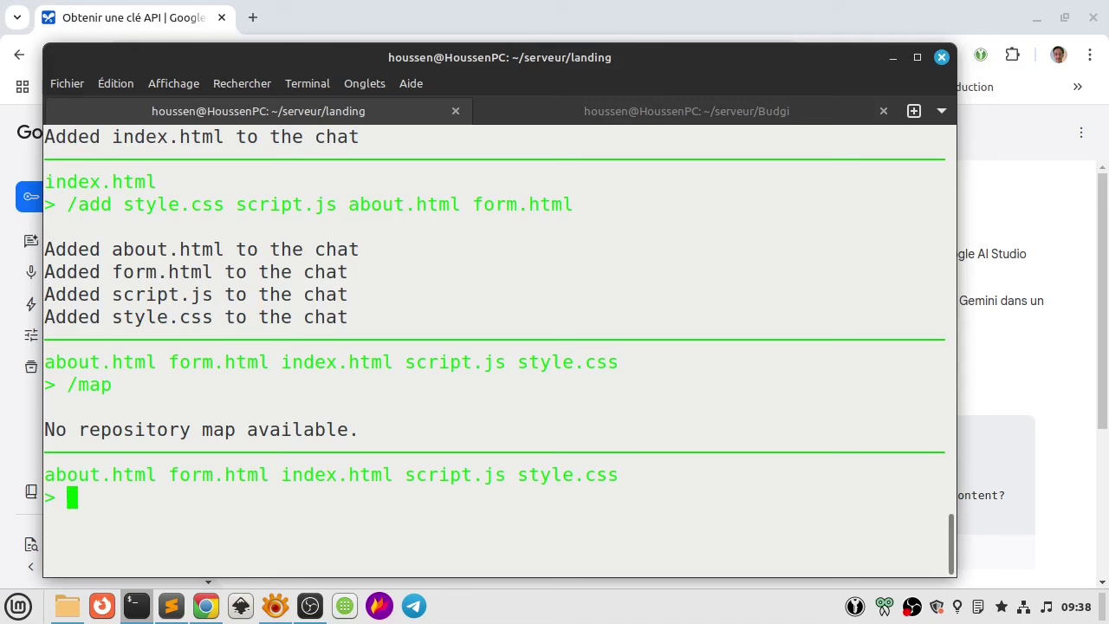
type("Créez une landing")
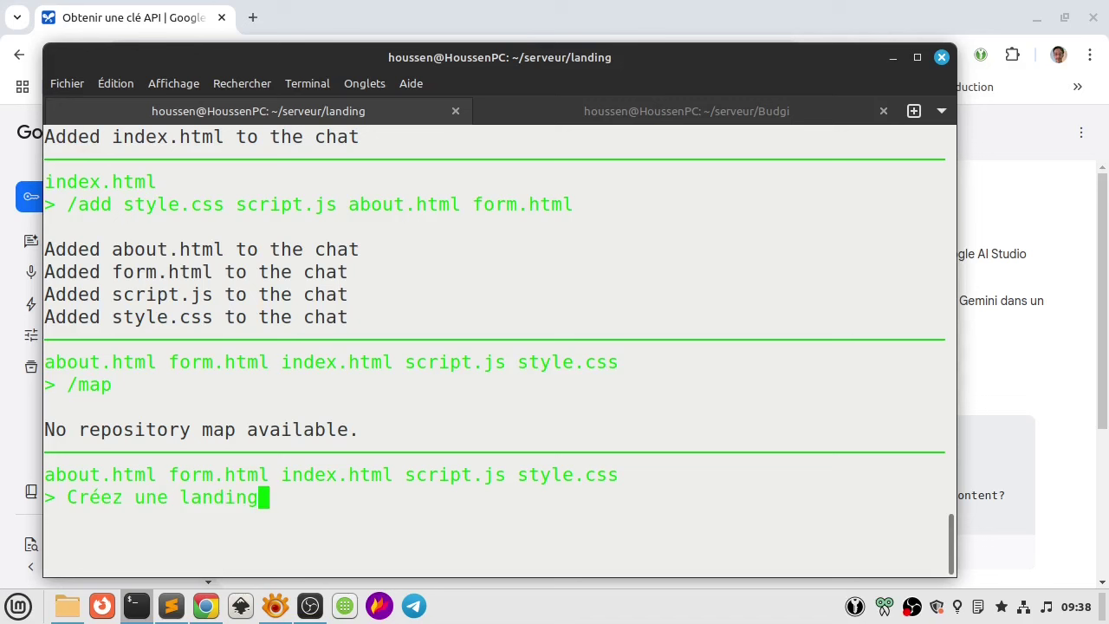
type(" page pour un")
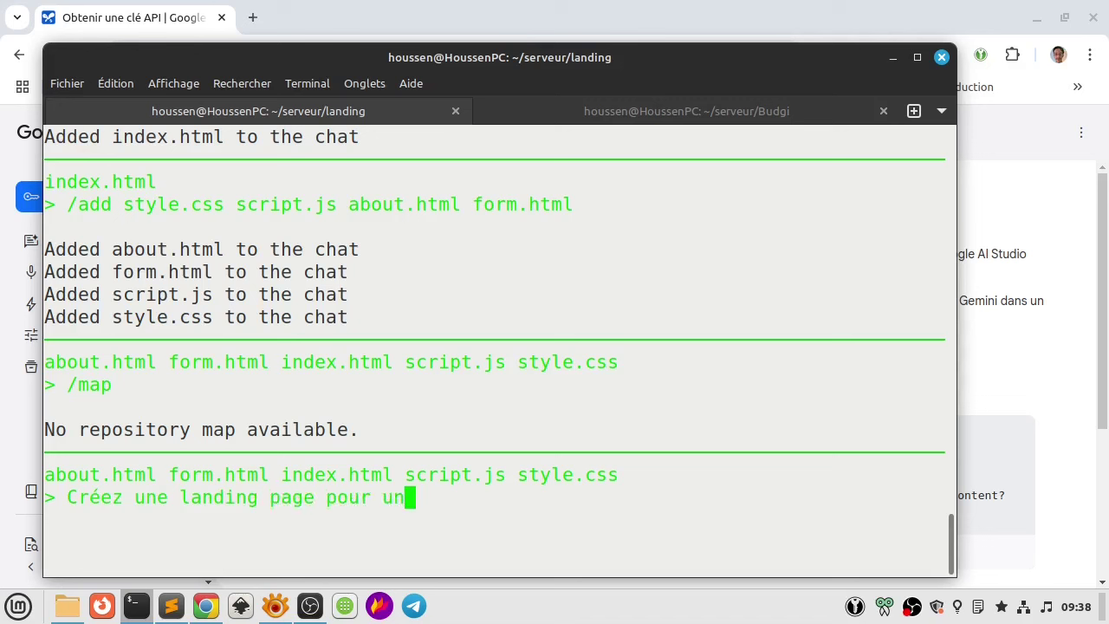
type(" youtubeur nommée \"")
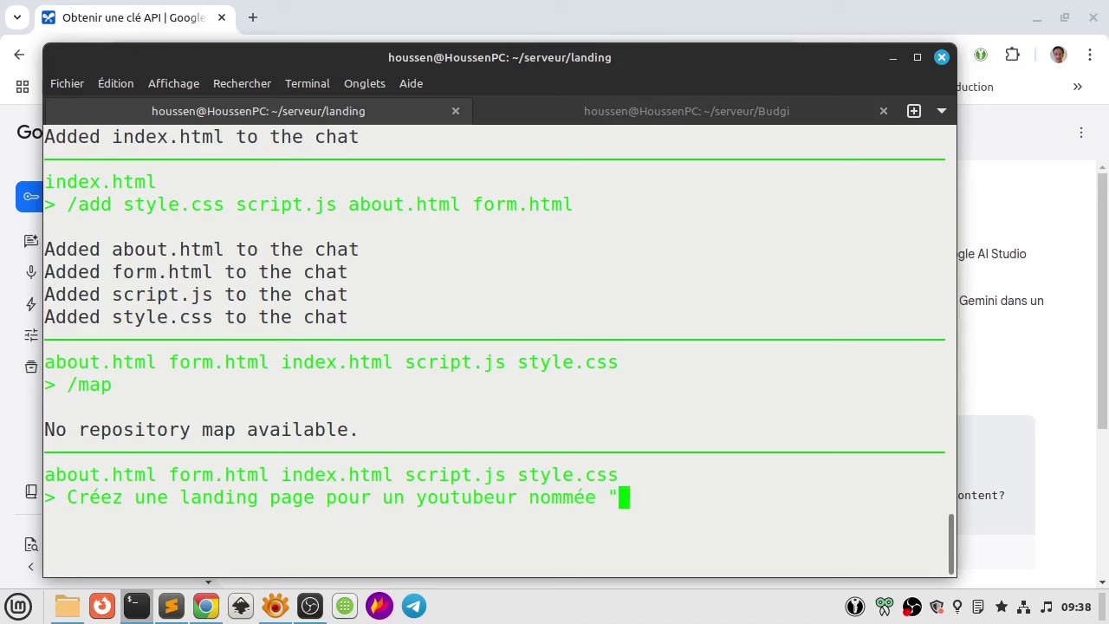
key("BackSpace")
key("BackSpace")
key("BackSpace")
type("\"Houssen")
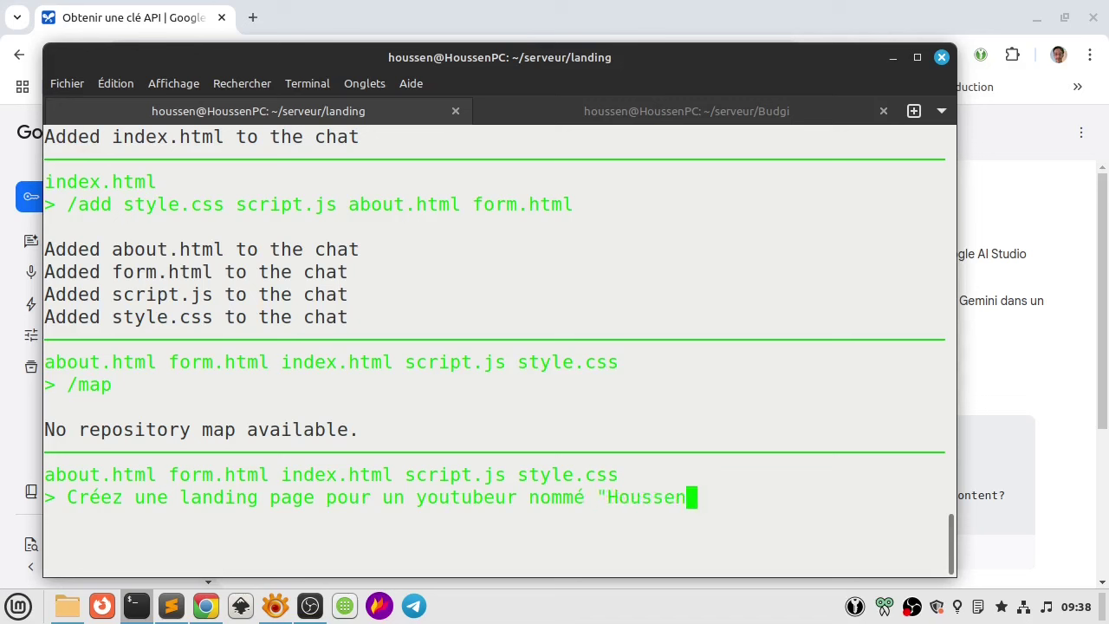
type(" Moshinaly\"")
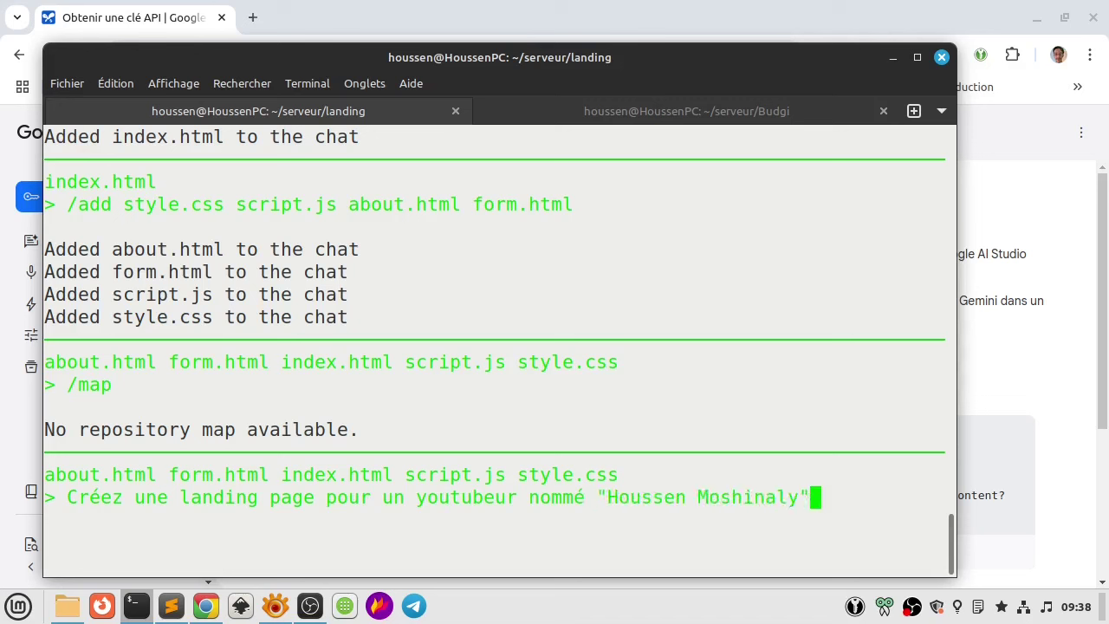
type(" et f")
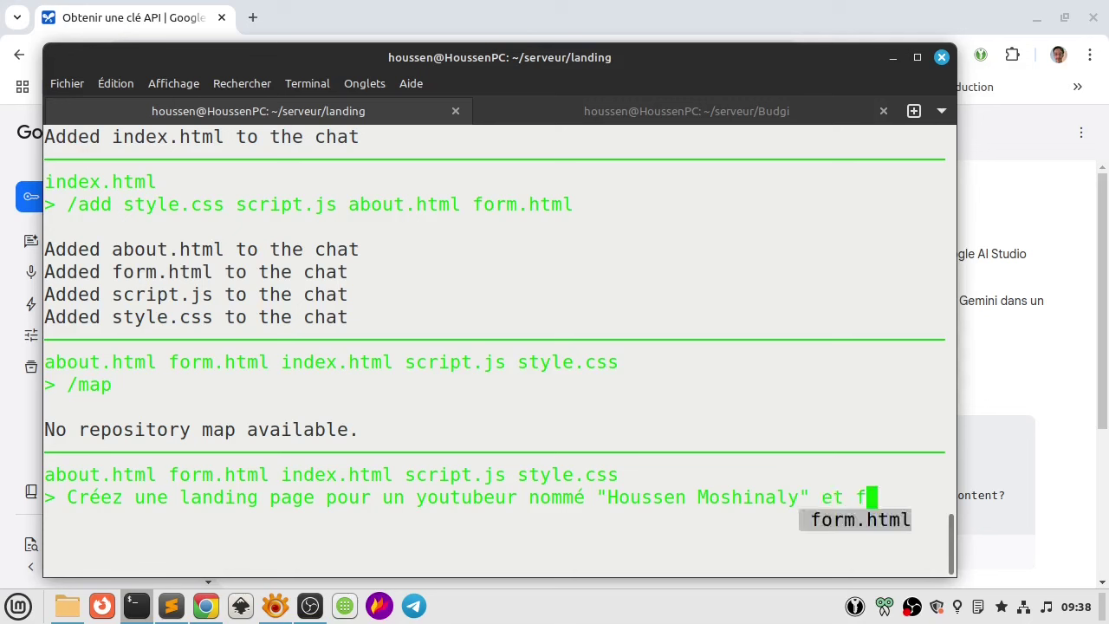
type("ournissez")
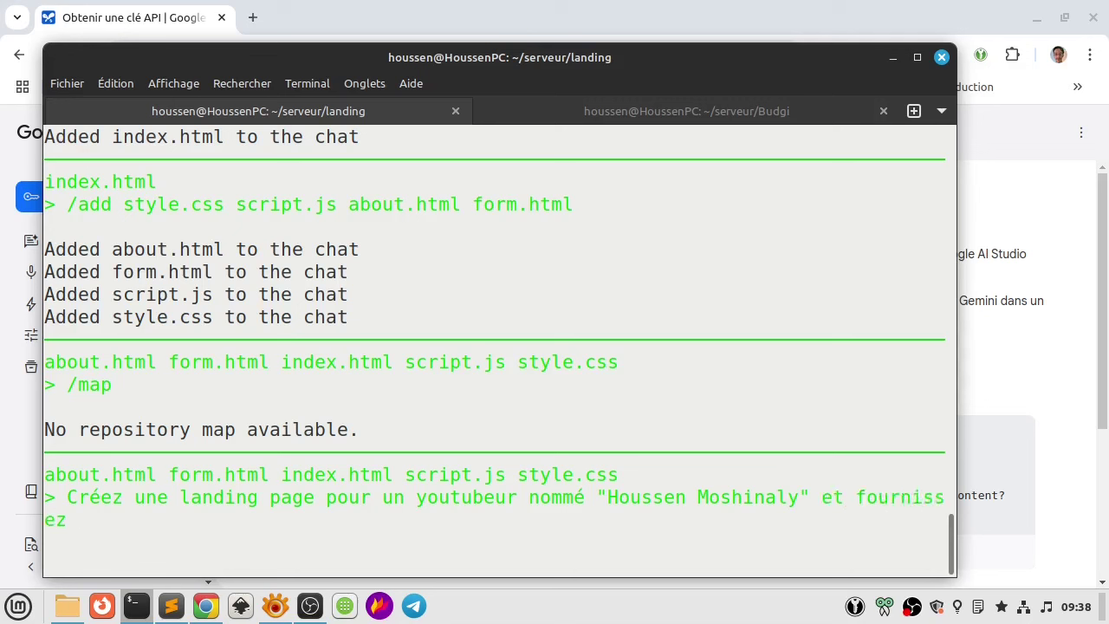
type(" La")
key("BackSpace")
key("BackSpace")
key("BackSpace")
key("BackSpace")
key("BackSpace")
key("BackSpace")
key("BackSpace")
key("BackSpace")
key("BackSpace")
key("BackSpace")
key("BackSpace")
key("BackSpace")
key("BackSpace")
key("BackSpace")
key("BackSpace")
key("BackSpace")
Continue the prompt with "avec une page A propos, un formulaire de contact"
type("a")
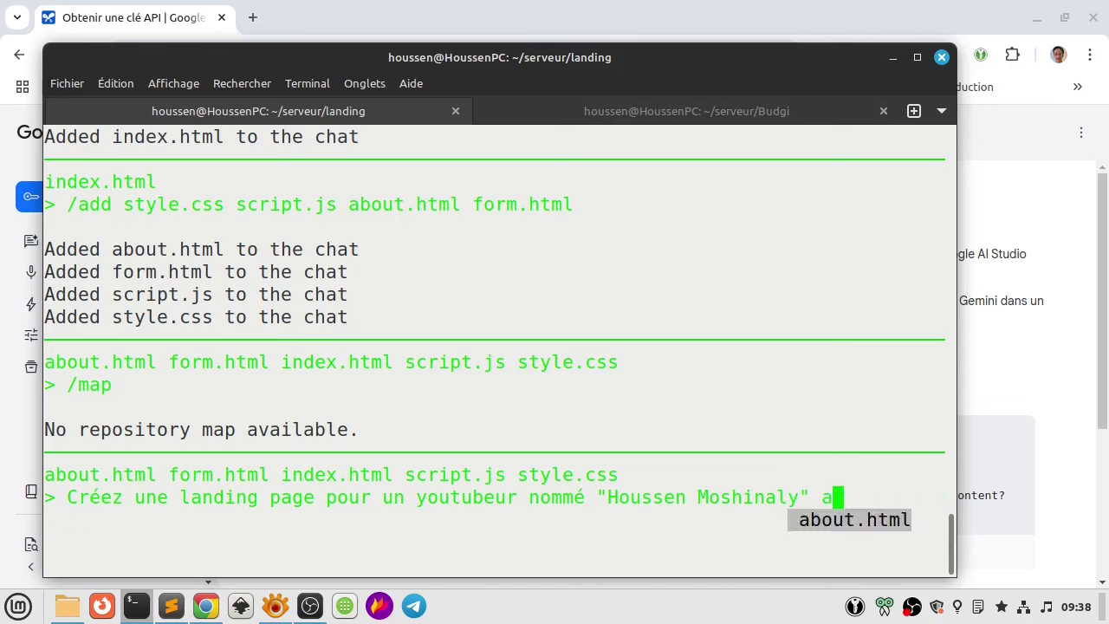
type("vec une page A ")
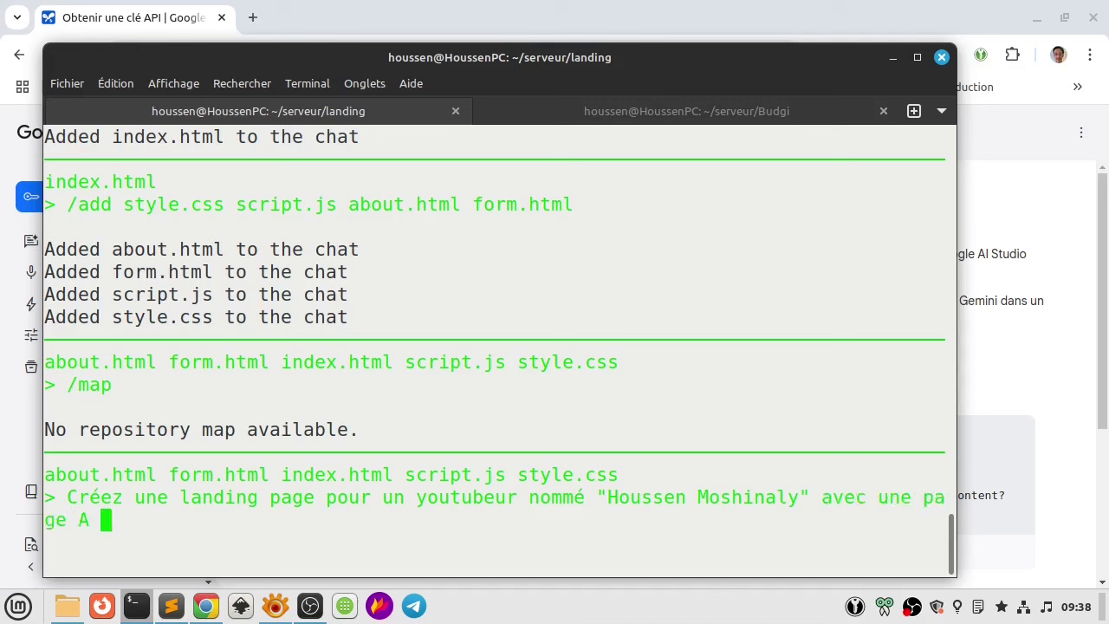
type("props,")
key("BackSpace")
key("BackSpace")
key("BackSpace")
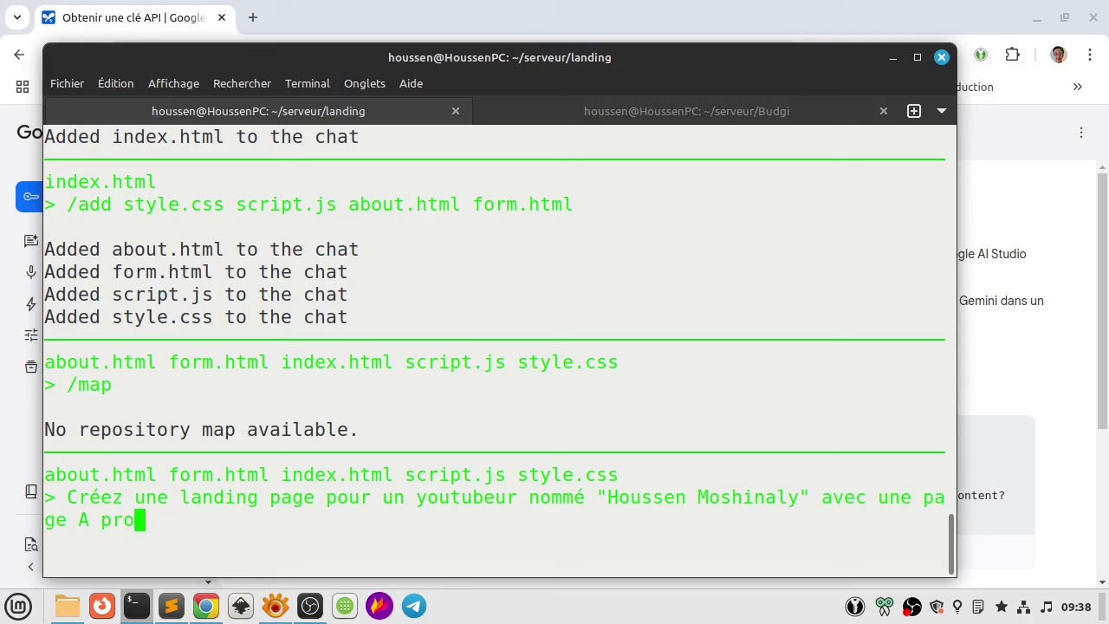
type("os,")
key("BackSpace")
key("BackSpace")
key("BackSpace")
key("BackSpace")
type("opos, un f")
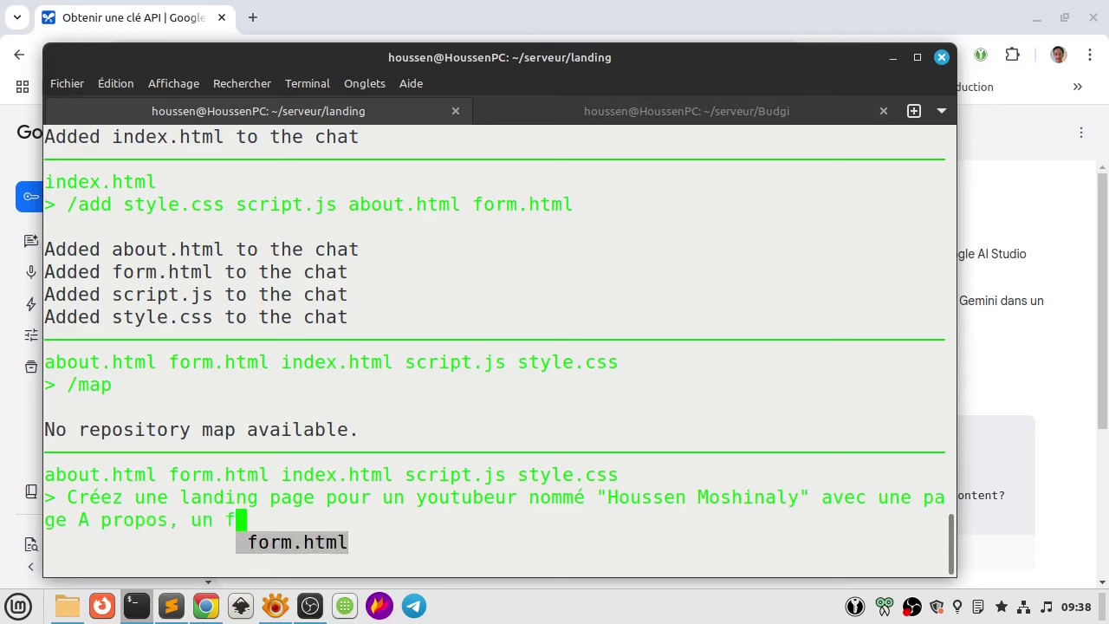
type("ormulaire de contact ains")
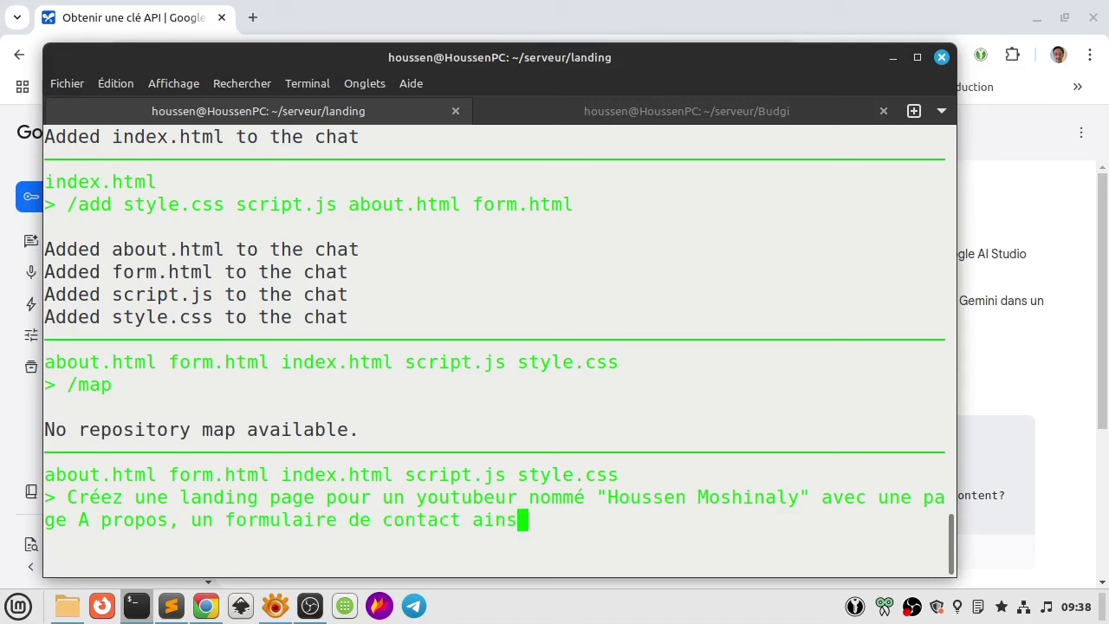
key("BackSpace")
key("BackSpace")
key("BackSpace")
key("BackSpace")
key("BackSpace")
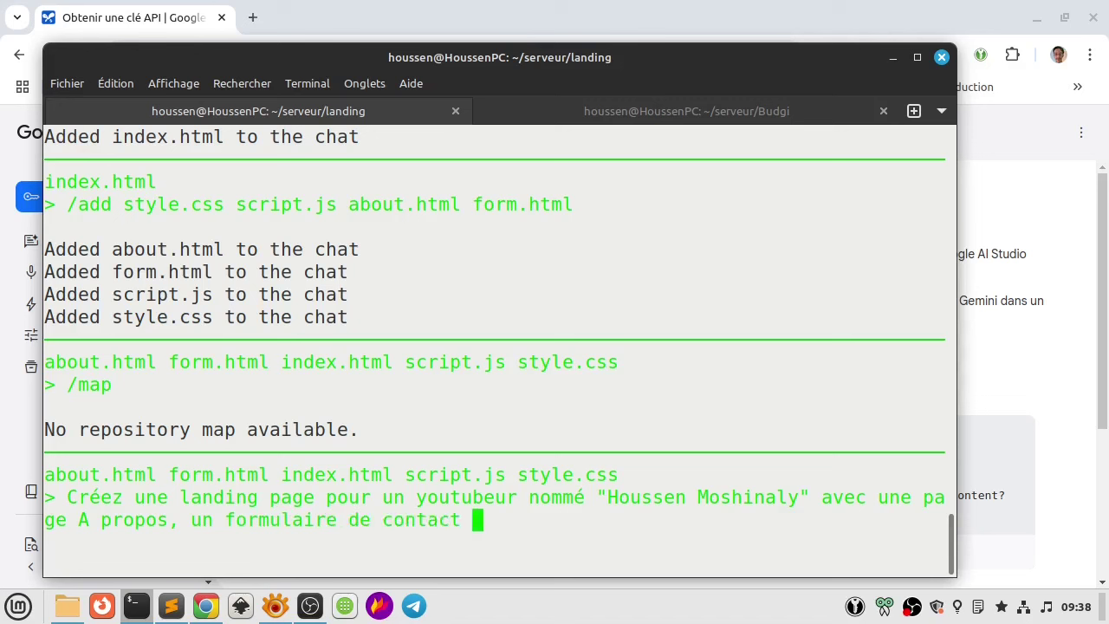
Finish the prompt with "et le design doit être superbe et moderne." and send it to Aider
type("et le design doit êt")
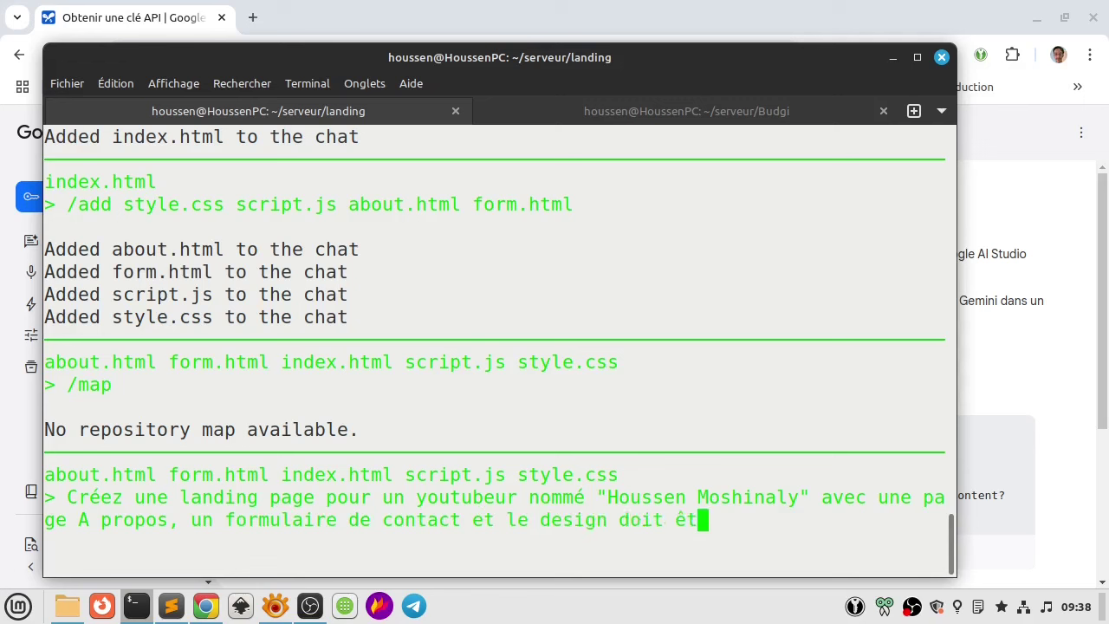
type("re superbe et")
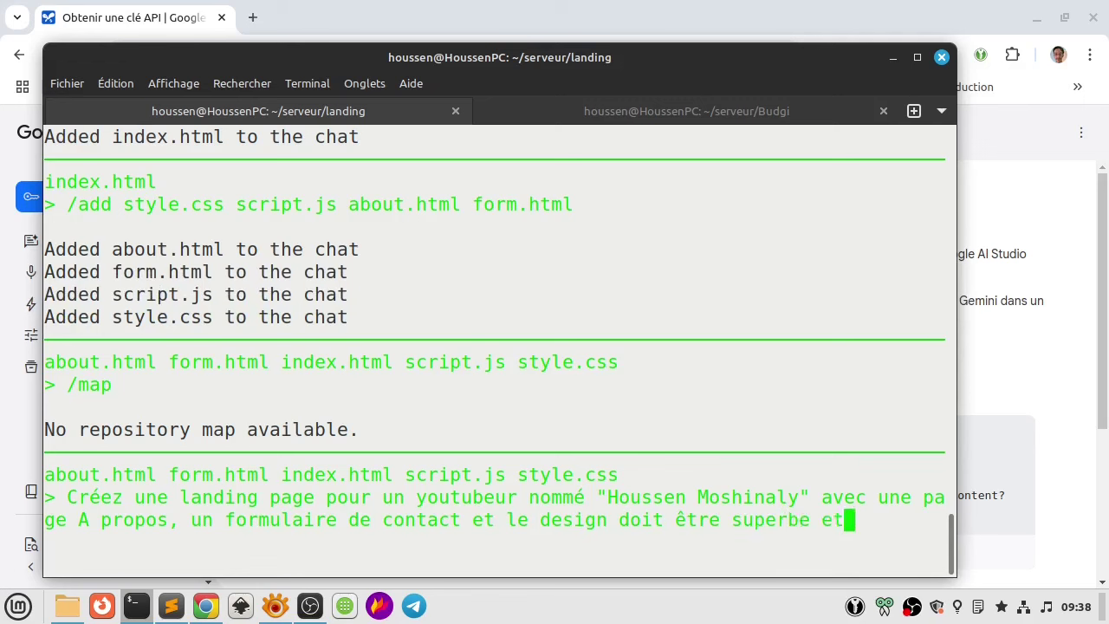
type(" moderne")
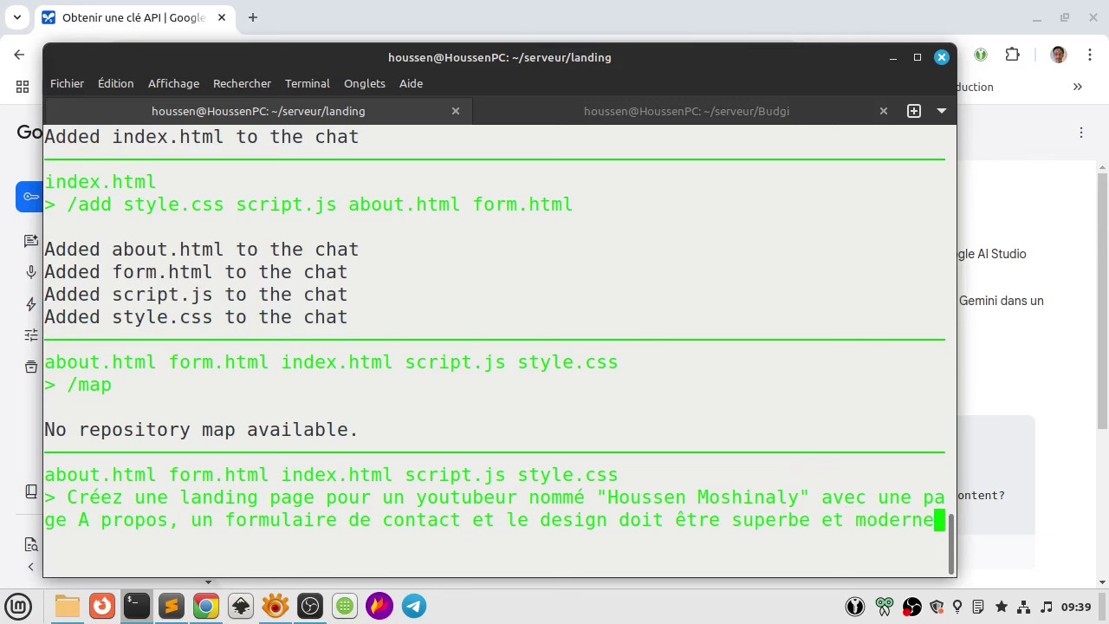
type(".")
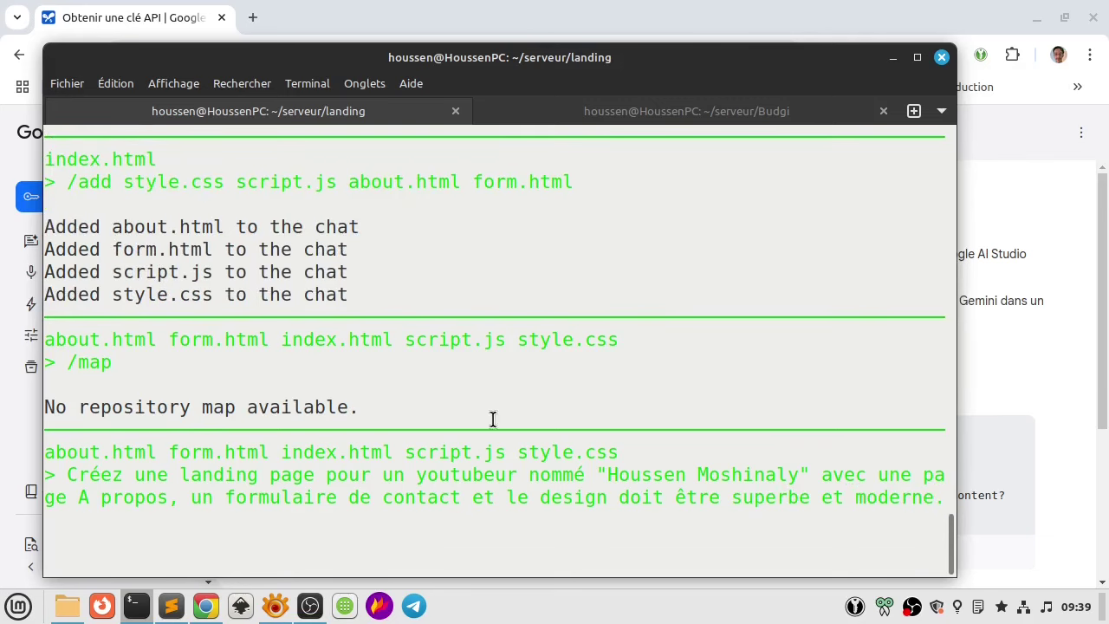
key("Return")
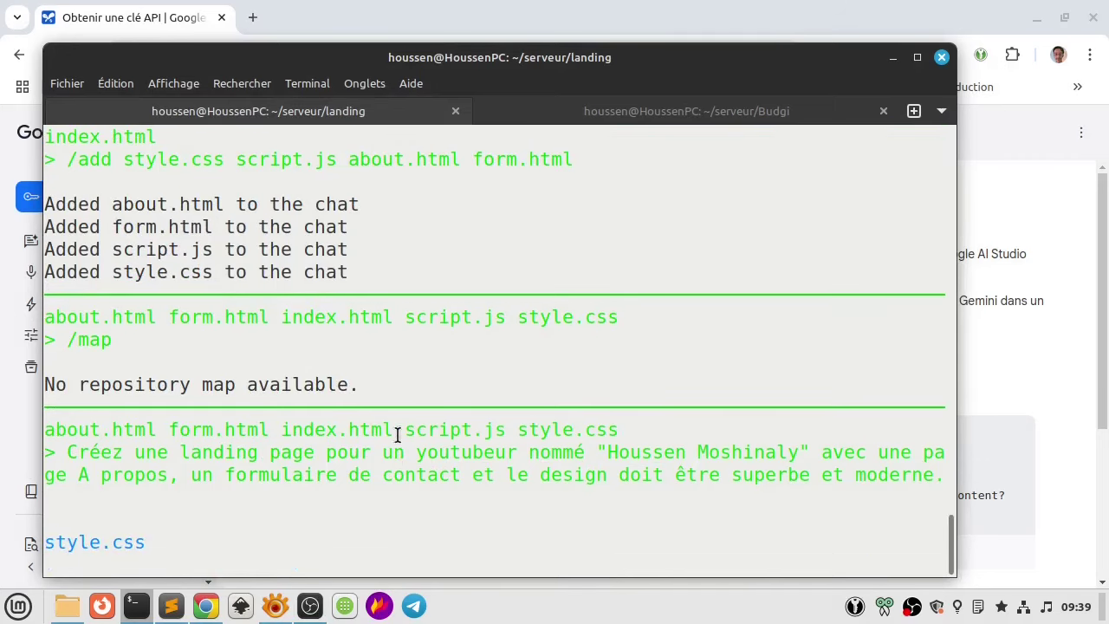
scroll(391, 459, "up", 3)
scroll(391, 458, "down", 3)
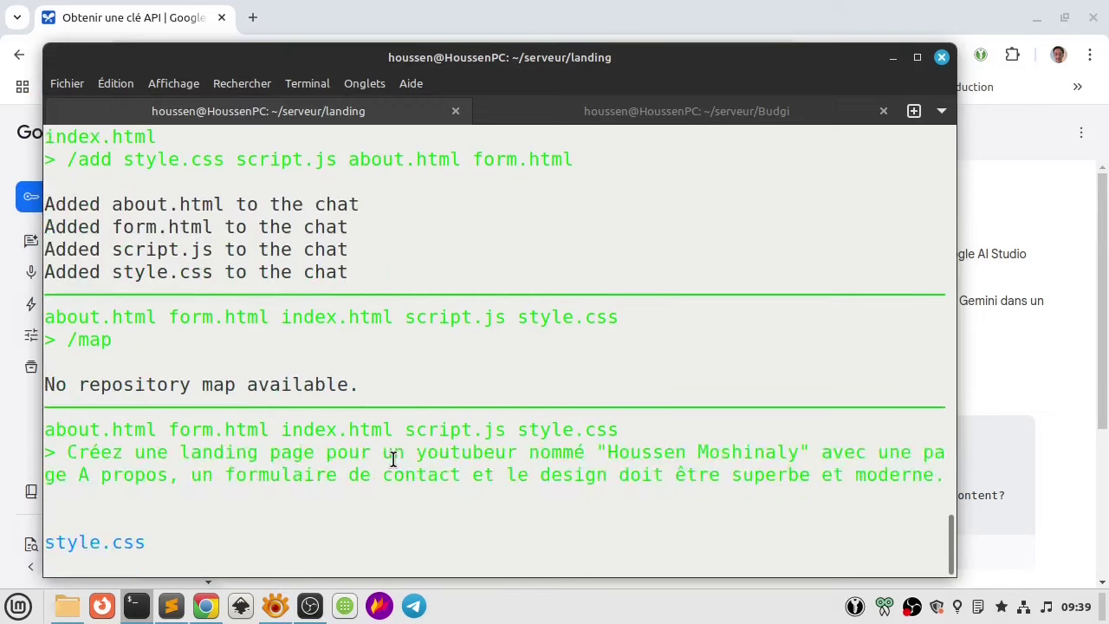